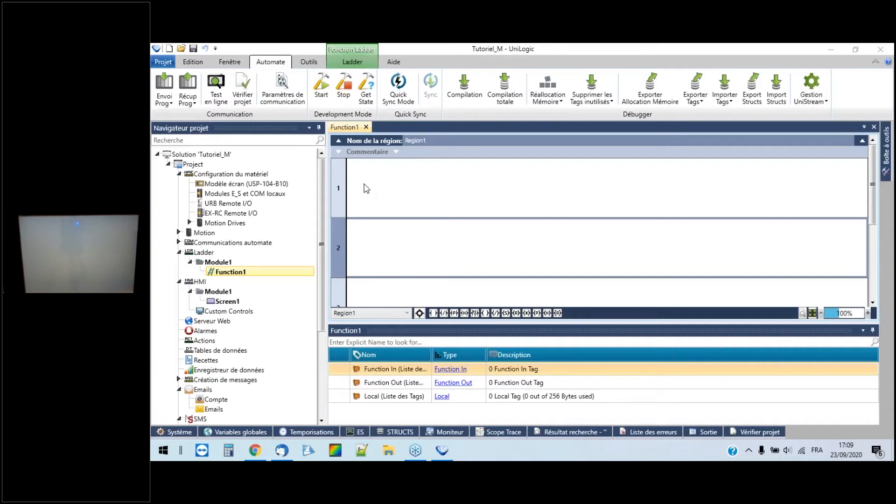
- Open the screen's Ethernet configuration under the PLC's physical communications and set its IP address to 192.168.1.10
left_click(179, 242)
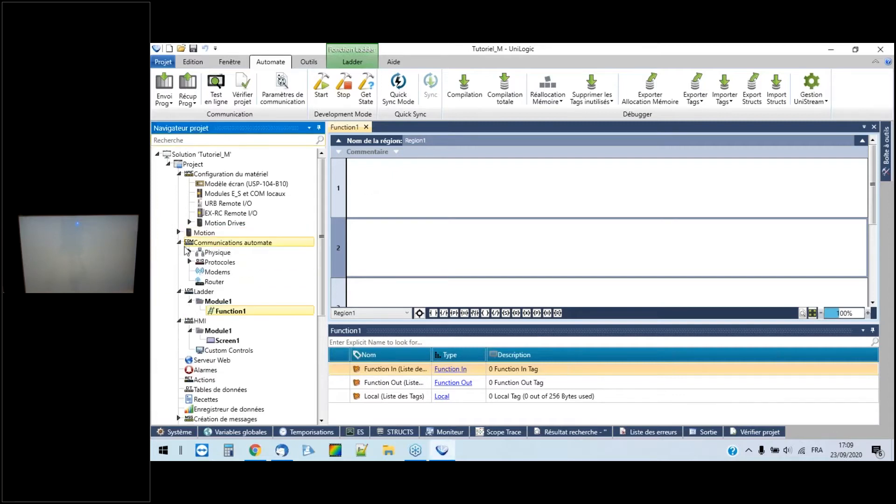
left_click(189, 252)
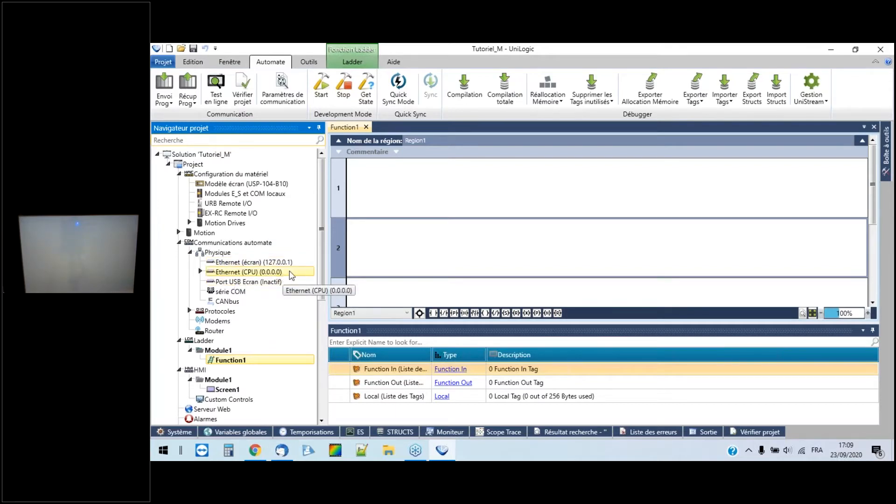
double_click(280, 263)
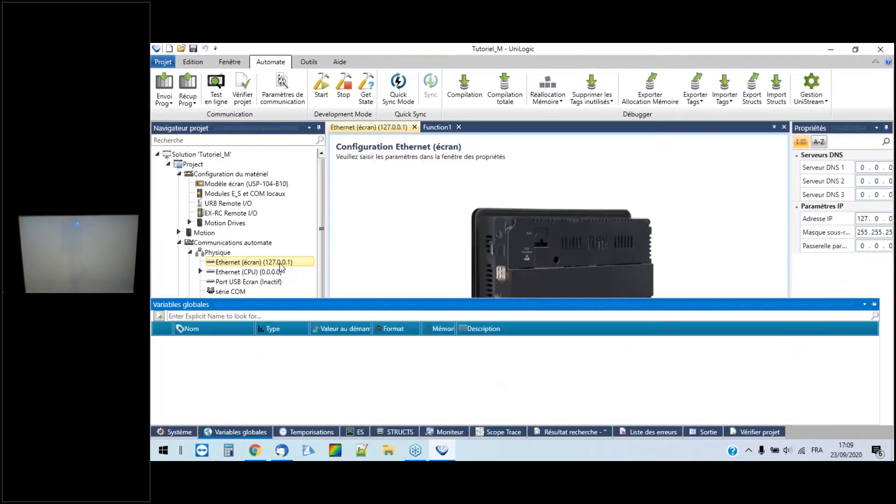
left_click_drag(790, 193, 717, 203)
left_click_drag(788, 220, 796, 220)
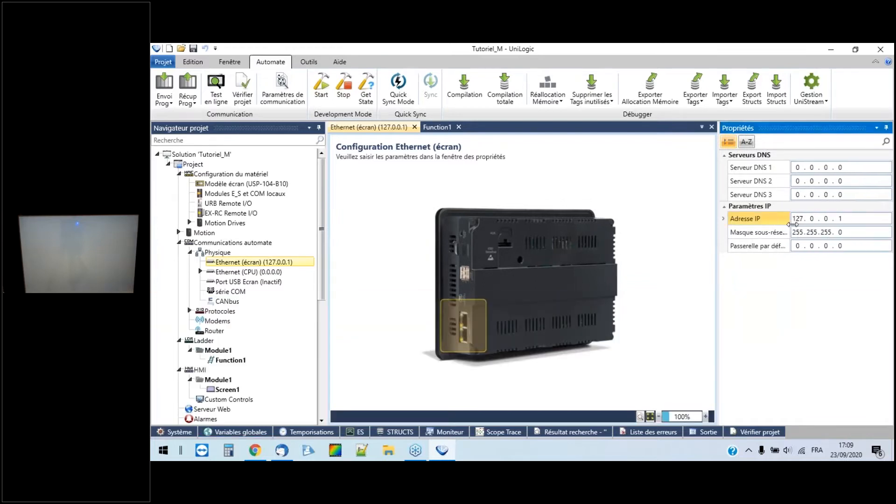
key("Delete")
key("Delete")
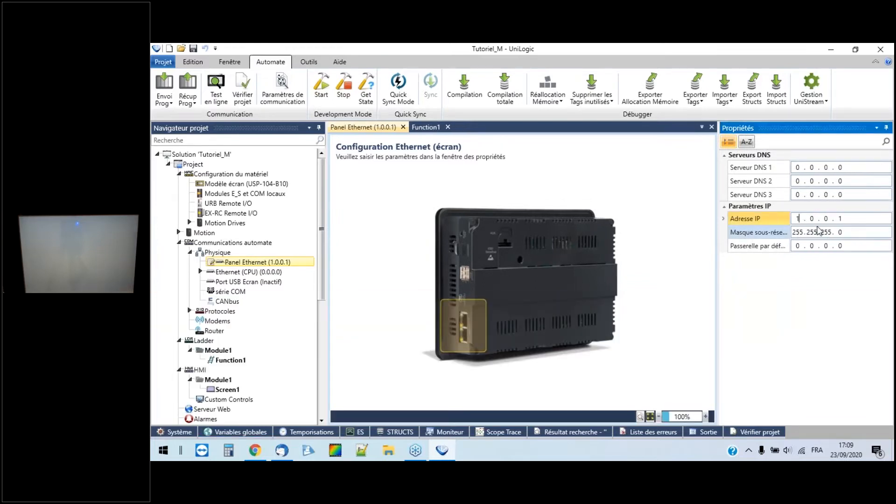
type("92.168. ")
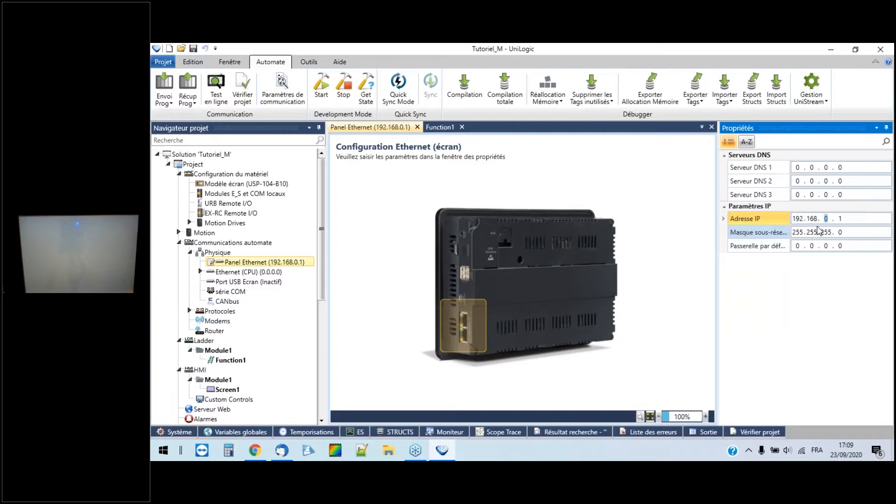
type("1 . 10")
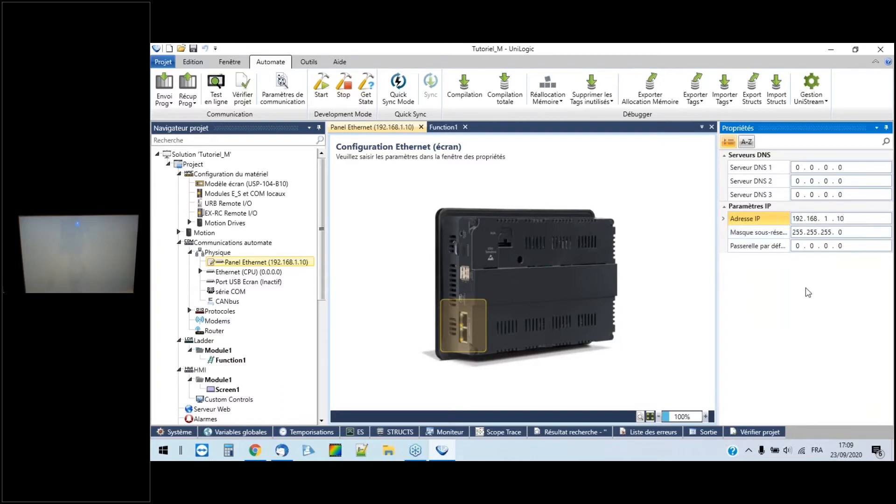
- Set the default gateway of the panel Ethernet port to 192.168.1.1
left_click(802, 246)
type("192.168. 1 . ")
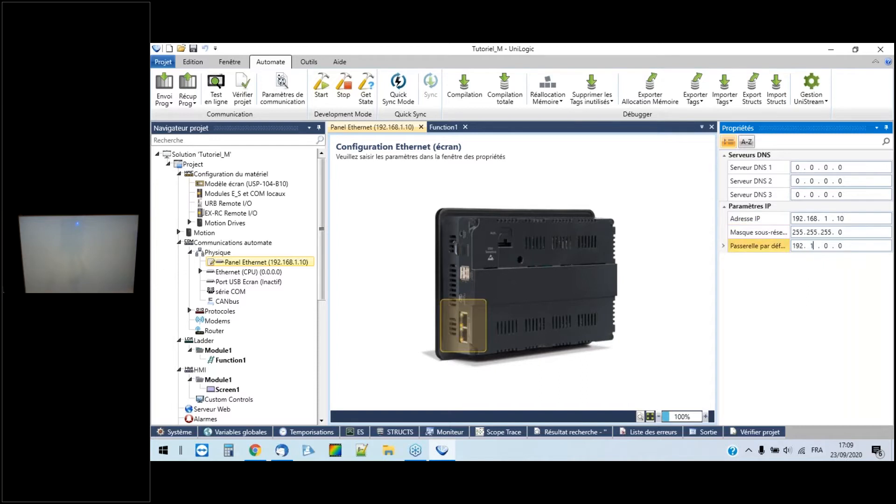
type("1")
left_click_drag(718, 290, 754, 292)
- Add a slave to the Panel Ethernet master under the MODBUS protocol
left_click(192, 311)
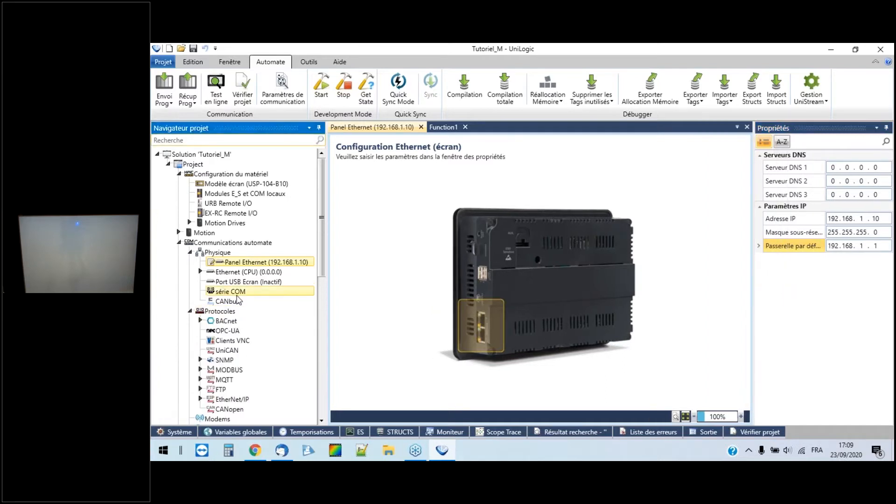
scroll(239, 299, "down", 3)
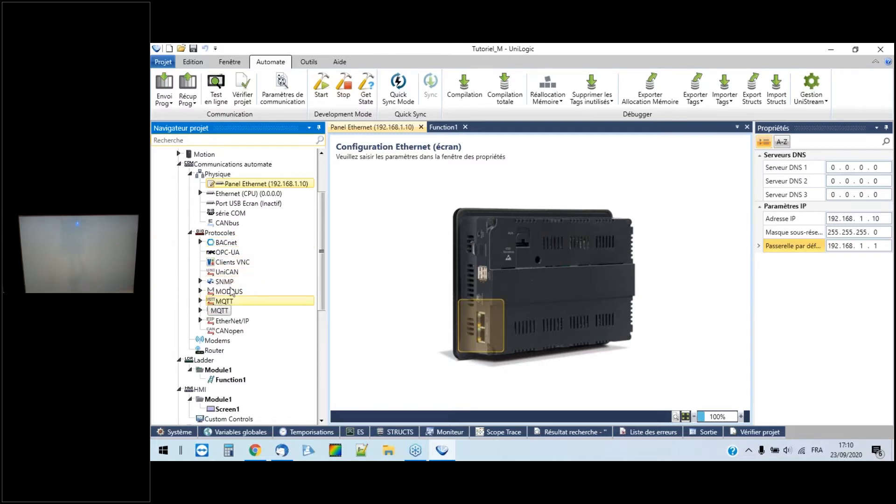
left_click(190, 173)
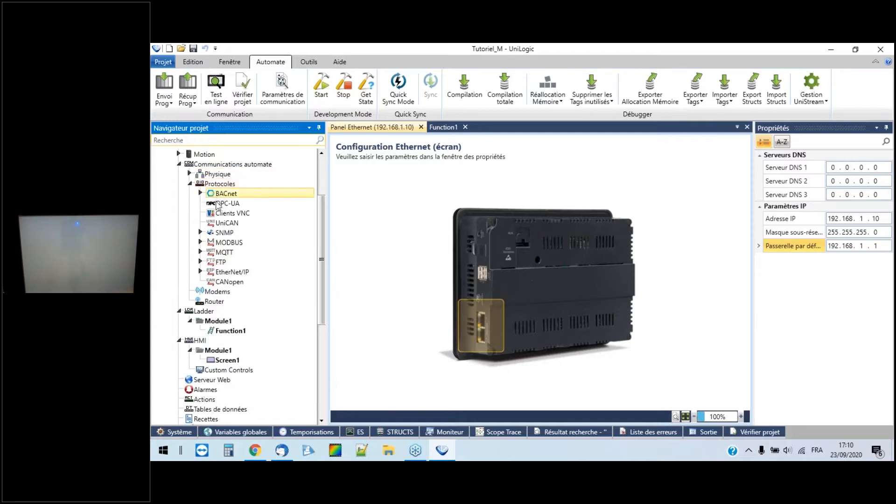
double_click(210, 245)
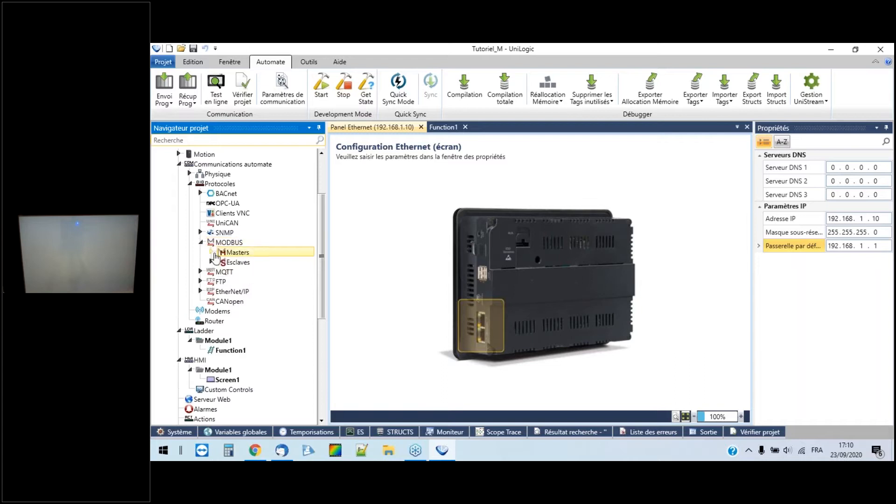
left_click(213, 252)
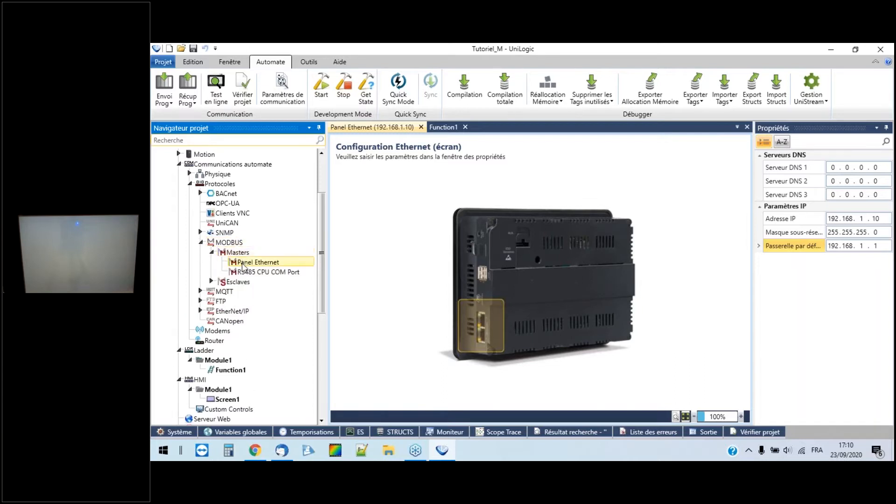
double_click(242, 264)
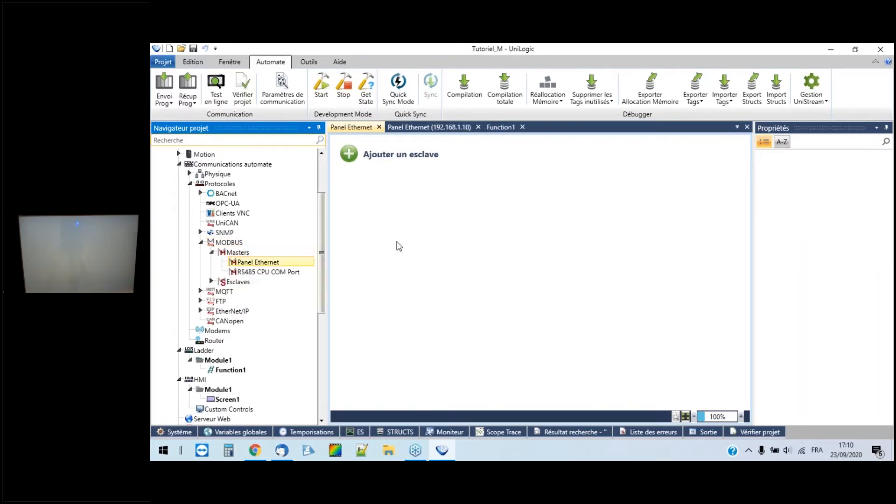
left_click(350, 156)
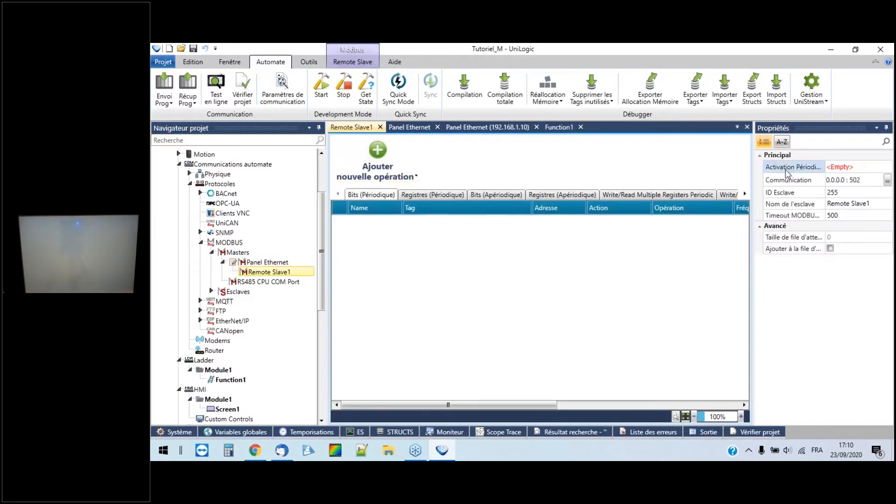
- Set the remote slave's periodic activation to the system tag General.ON
left_click_drag(754, 183, 734, 184)
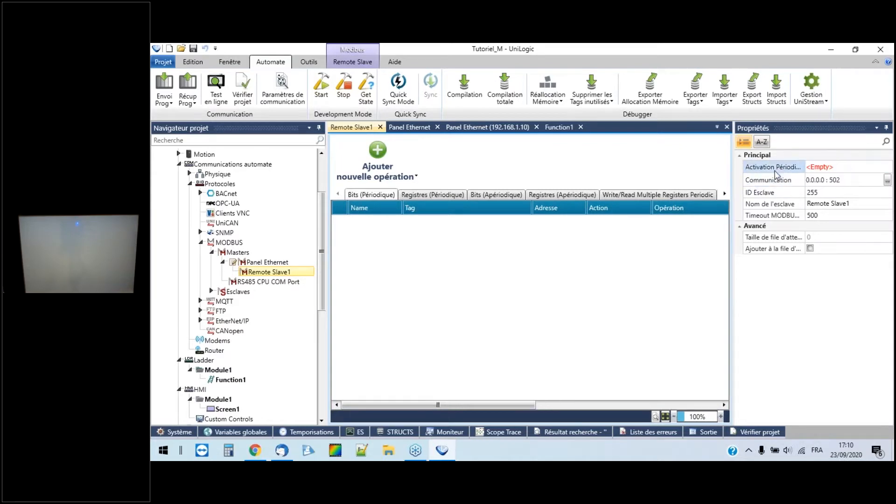
left_click(832, 168)
type("g")
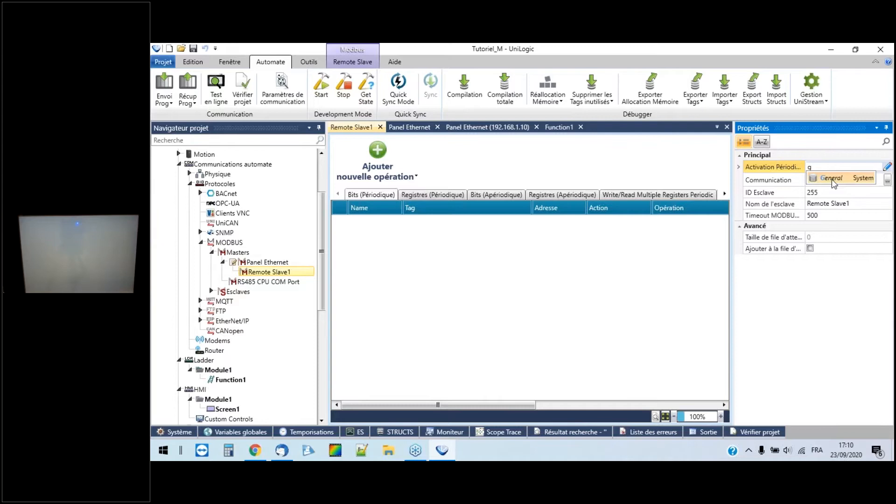
left_click(832, 181)
left_click(831, 197)
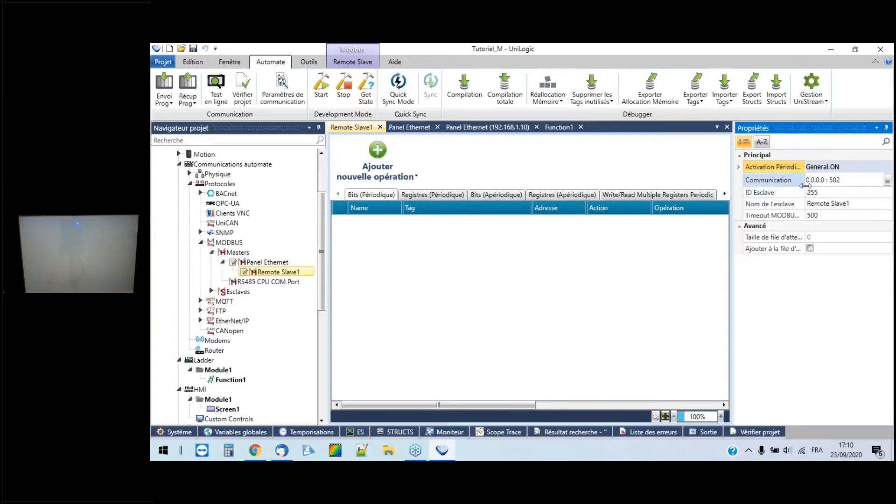
- Set the remote slave's communication IP address to 192.168.1.20
left_click(887, 180)
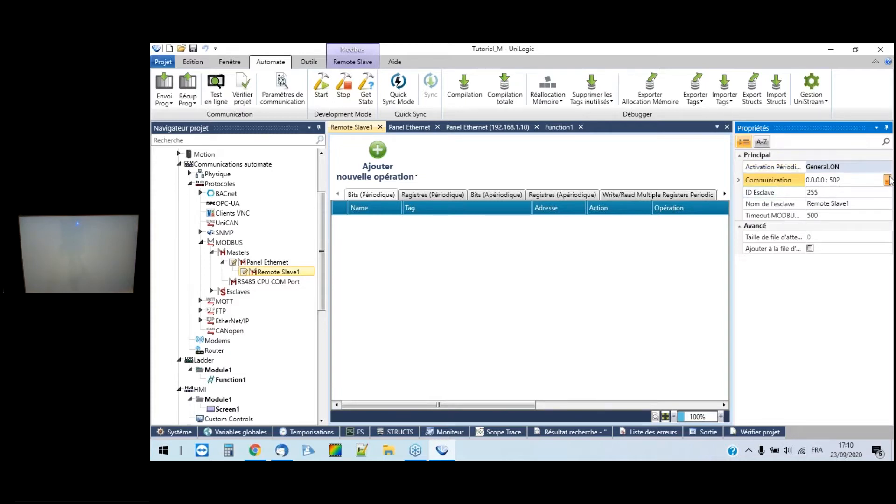
left_click(887, 180)
left_click(535, 247)
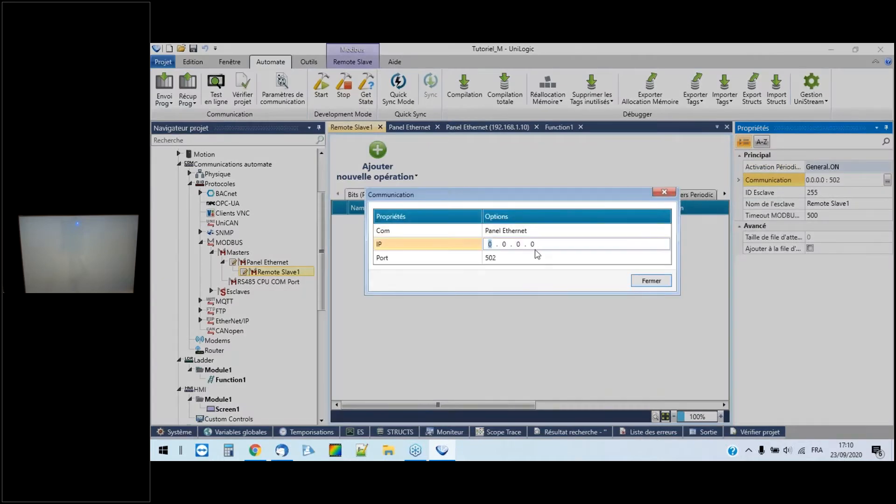
type("192.168. ")
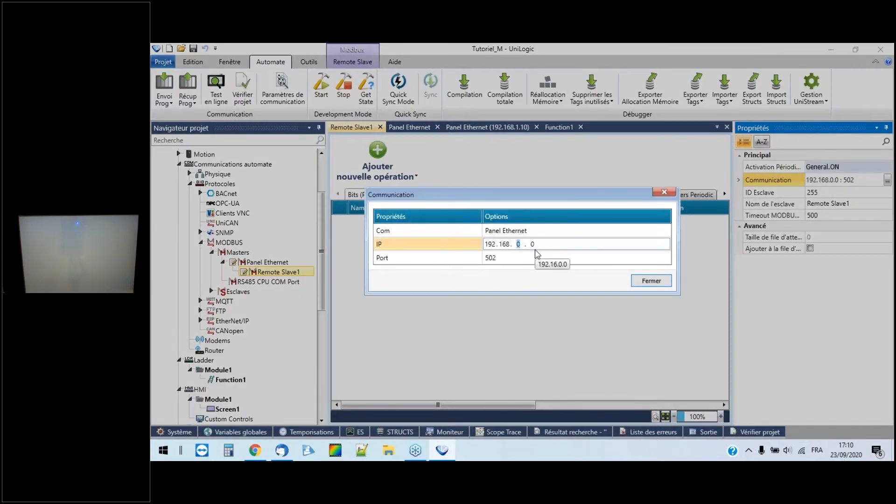
type("1 . 20")
left_click(649, 282)
left_click_drag(732, 171, 743, 172)
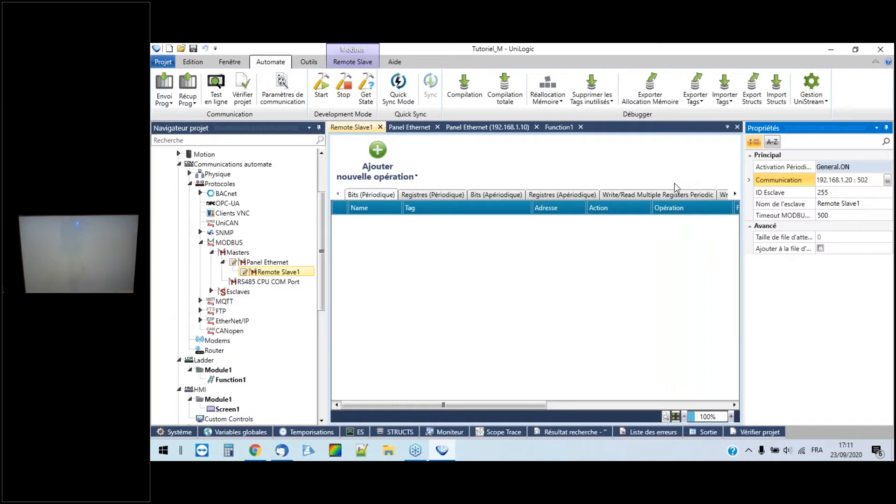
- Add a periodic register operation and link it to a new global INT16 tag named "Temperature esclave"
left_click(438, 196)
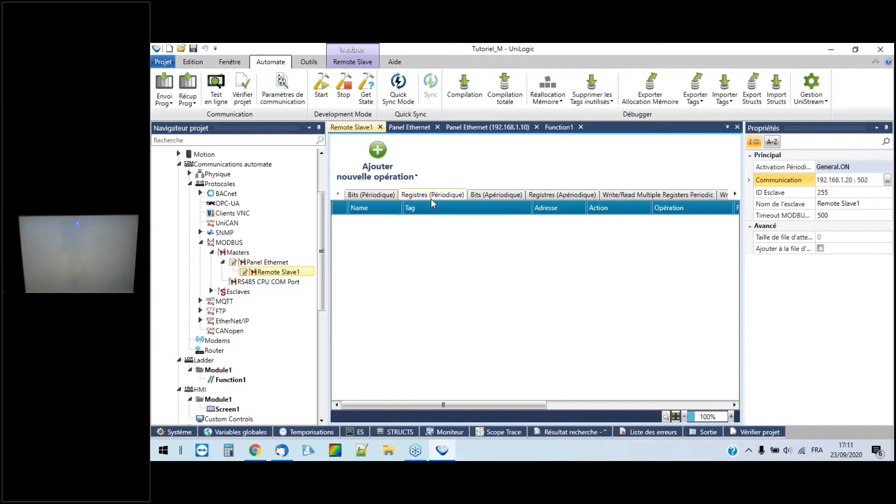
left_click(376, 152)
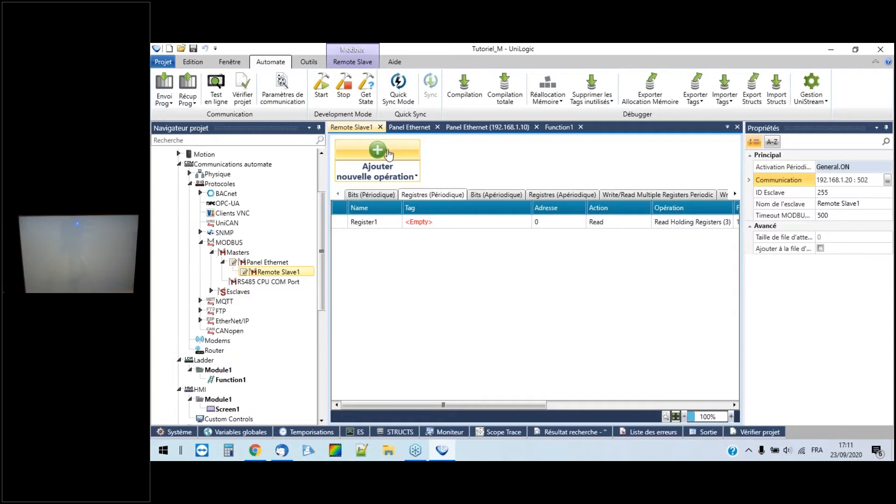
mouse_move(526, 227)
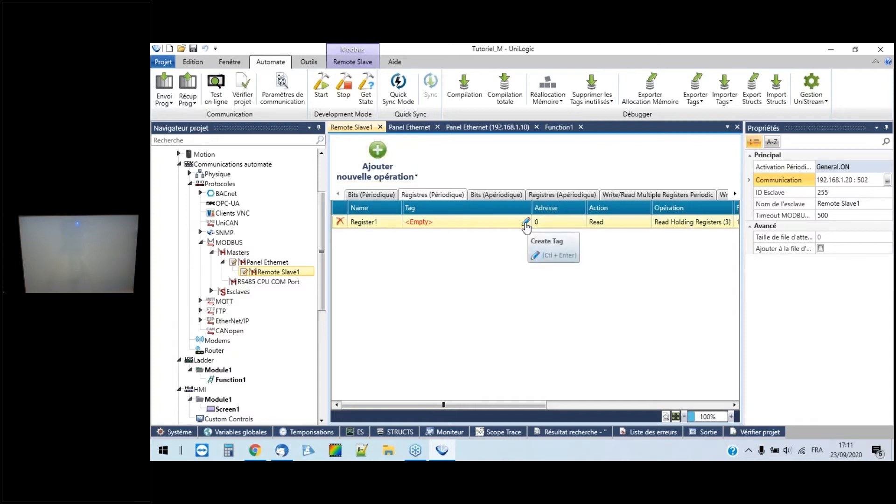
left_click(526, 222)
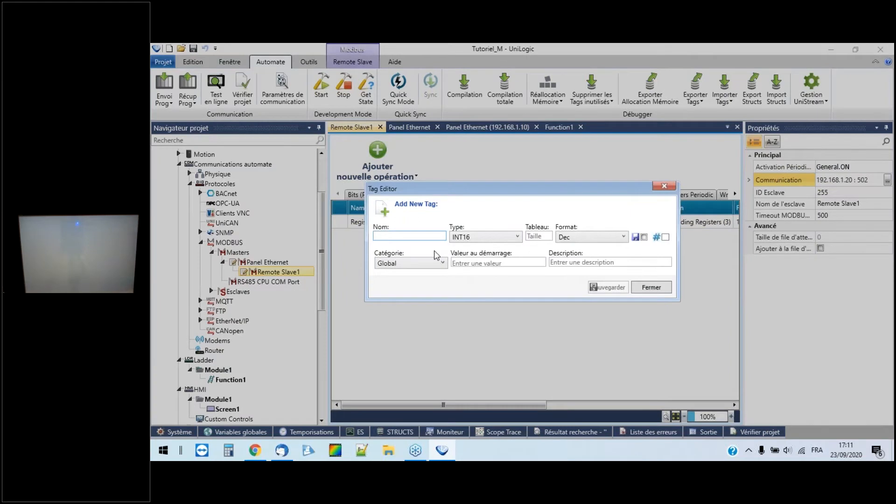
type("Temp")
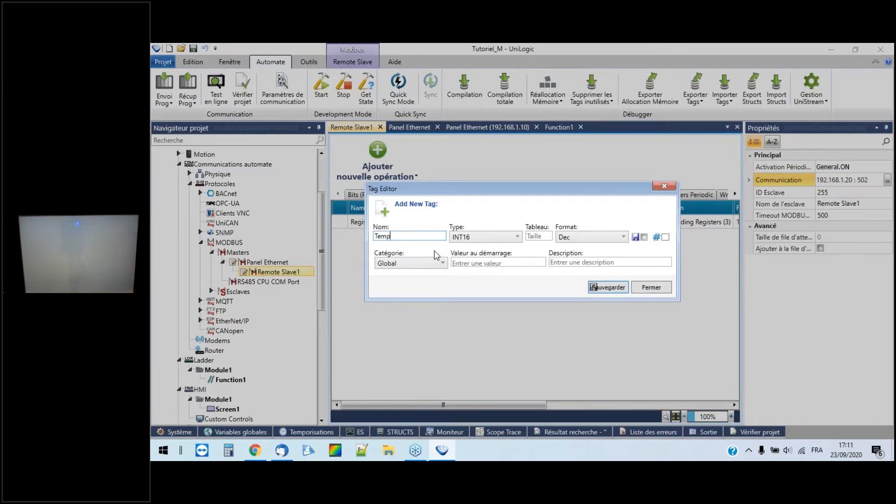
type("erature esclave")
left_click(606, 289)
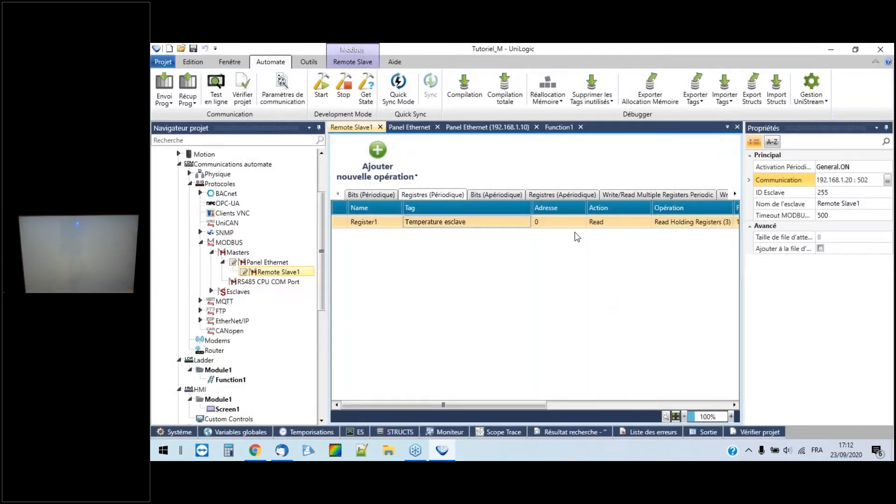
- Set the register operation's address to 21 and choose Read as its action
left_click_drag(424, 406, 445, 404)
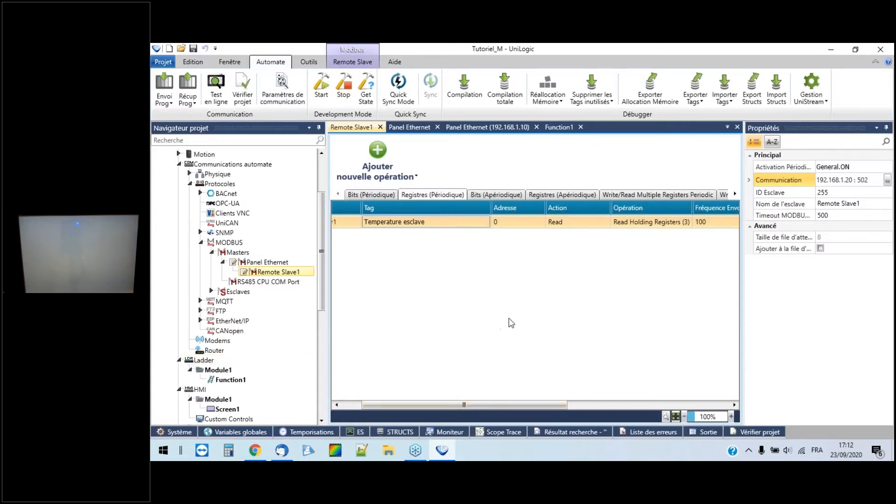
left_click(515, 222)
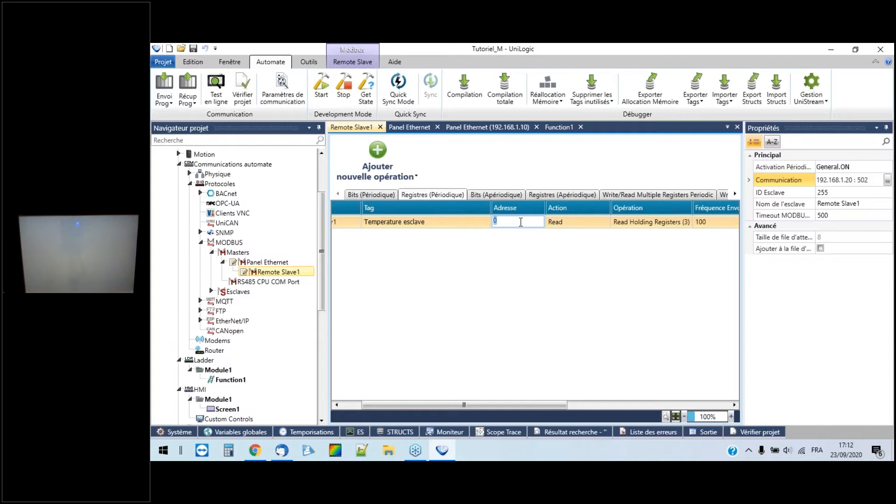
type("21")
left_click(590, 248)
left_click_drag(457, 404, 483, 405)
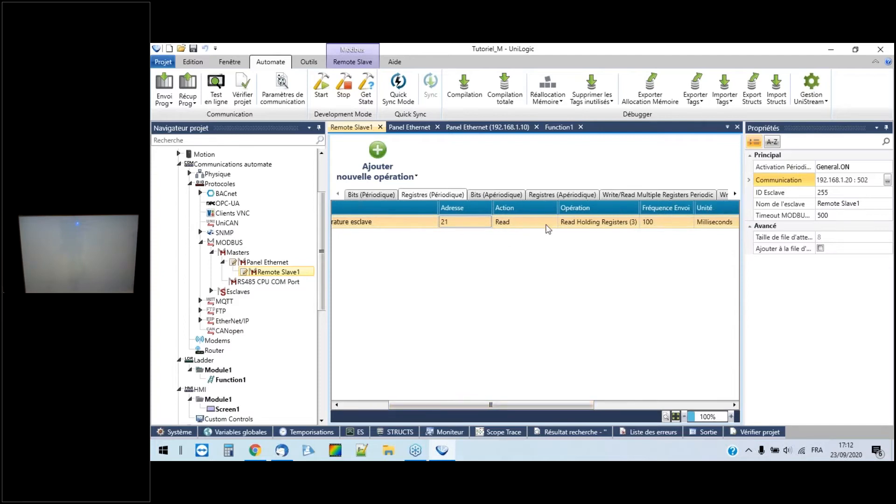
left_click(508, 222)
left_click(514, 222)
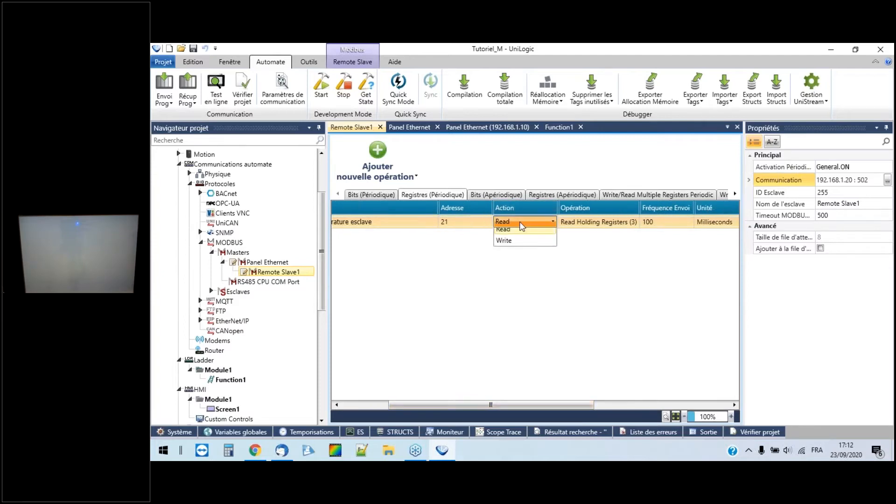
left_click(503, 236)
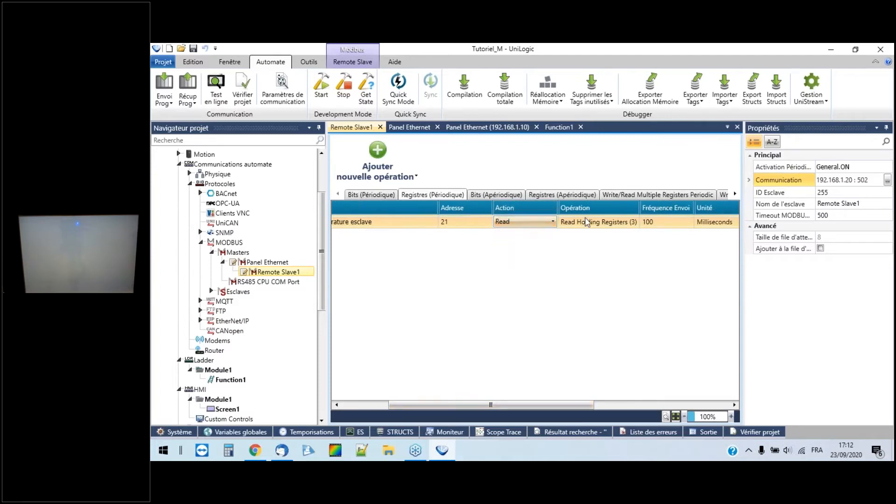
- Choose Read Holding Registers (3) as the register's operation type and set its sending frequency to 500 milliseconds
left_click(615, 224)
left_click(616, 225)
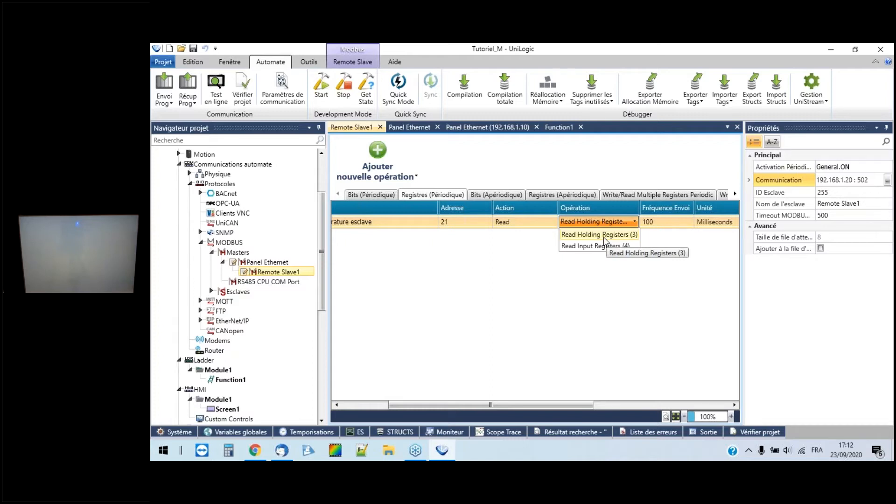
left_click(603, 236)
left_click(672, 225)
type("500")
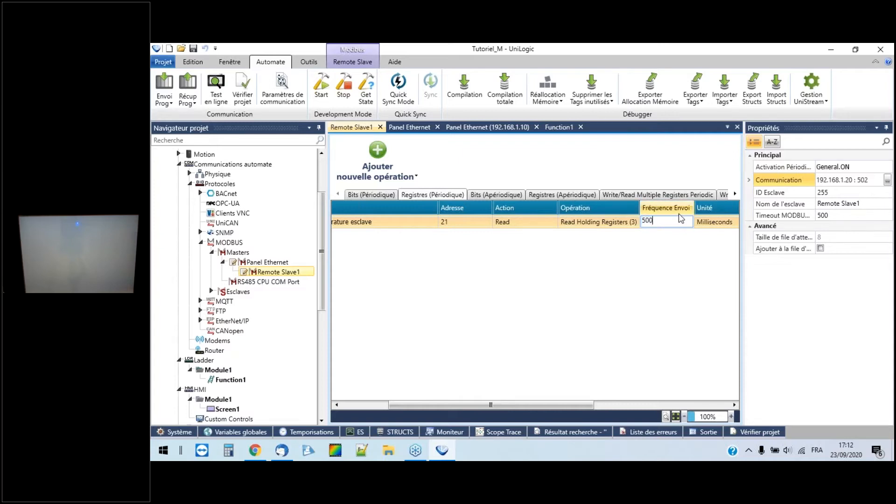
- Confirm the periodic register operation's sending frequency and review the remaining columns of its row
left_click(596, 327)
left_click_drag(567, 405, 592, 407)
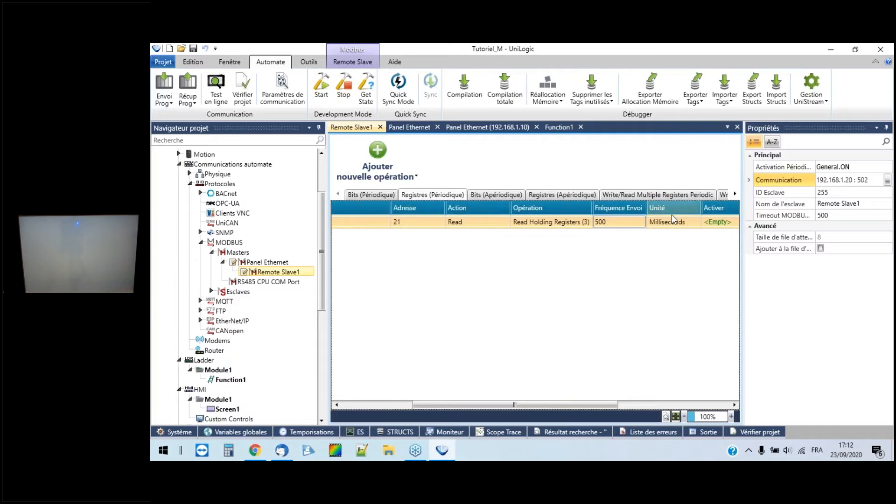
left_click_drag(565, 404, 490, 405)
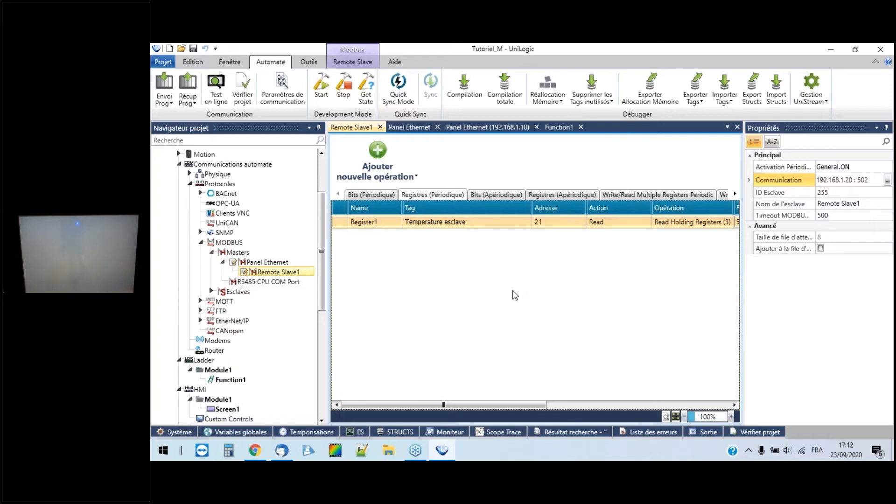
- Add an aperiodic register operation and link it to a new global INT16 tag named "Consigne"
left_click(562, 194)
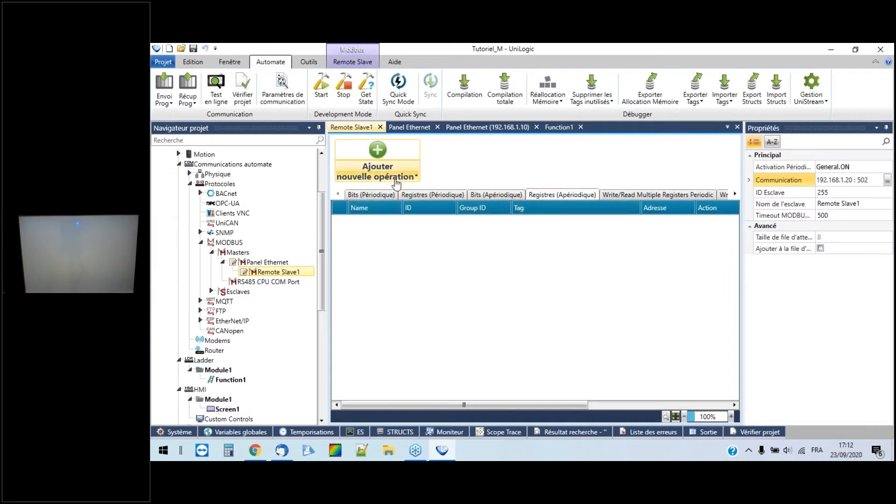
left_click(377, 151)
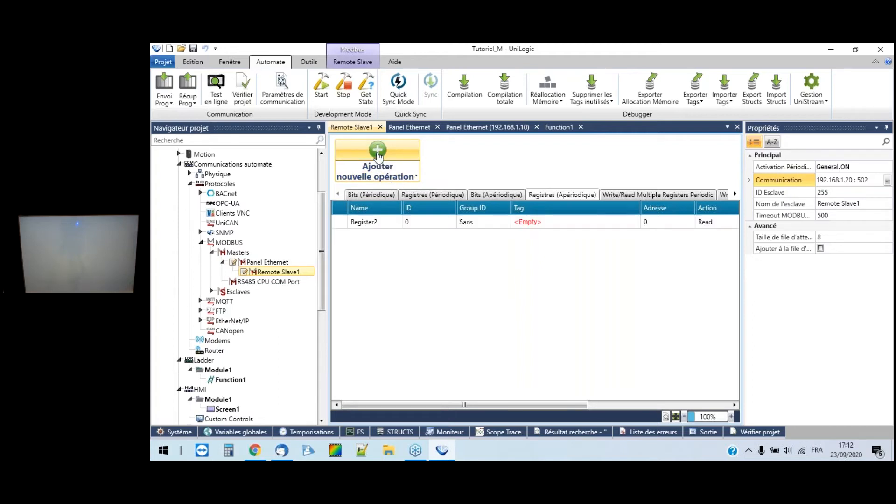
left_click(632, 223)
left_click(651, 239)
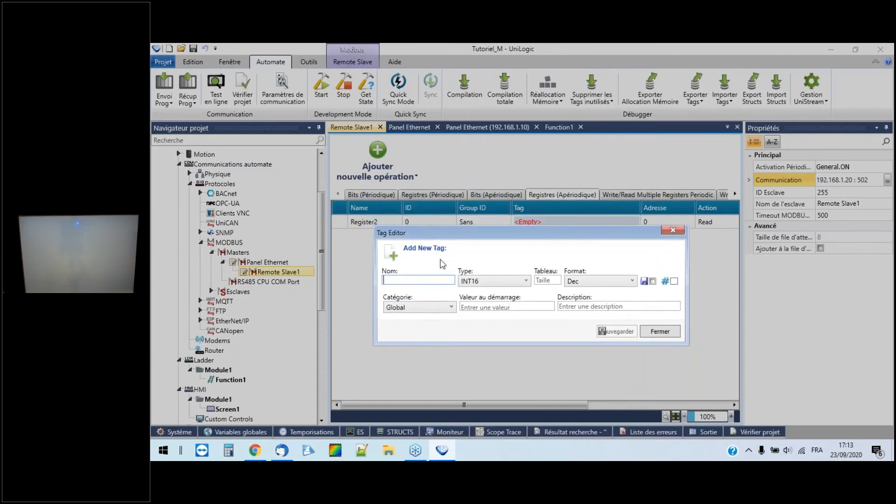
type("Consigne")
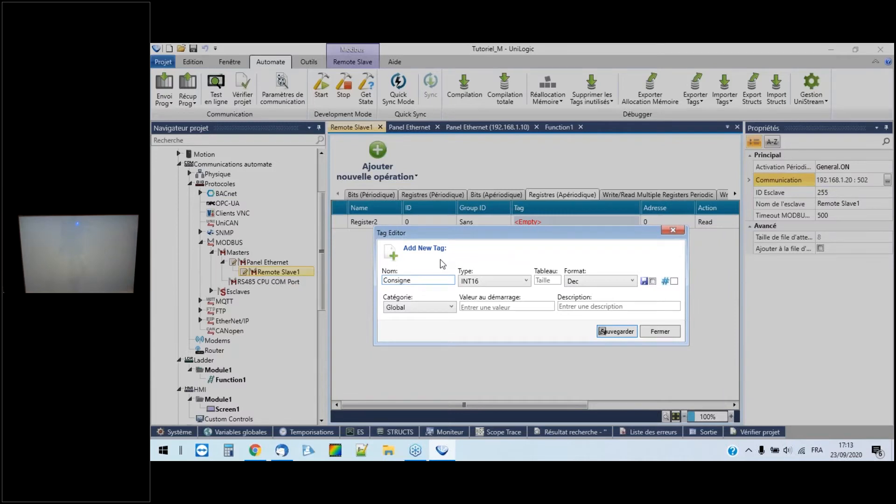
left_click(617, 331)
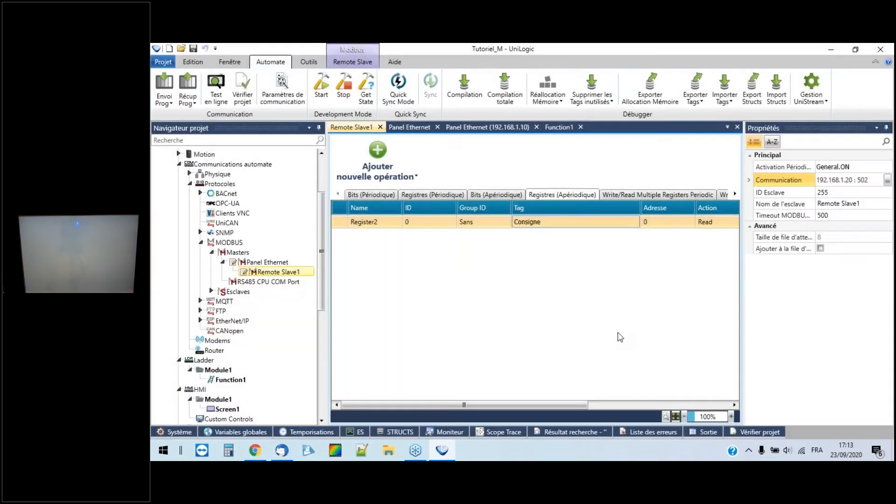
- Set the aperiodic register operation's address to 23 and its action to Write
left_click(662, 222)
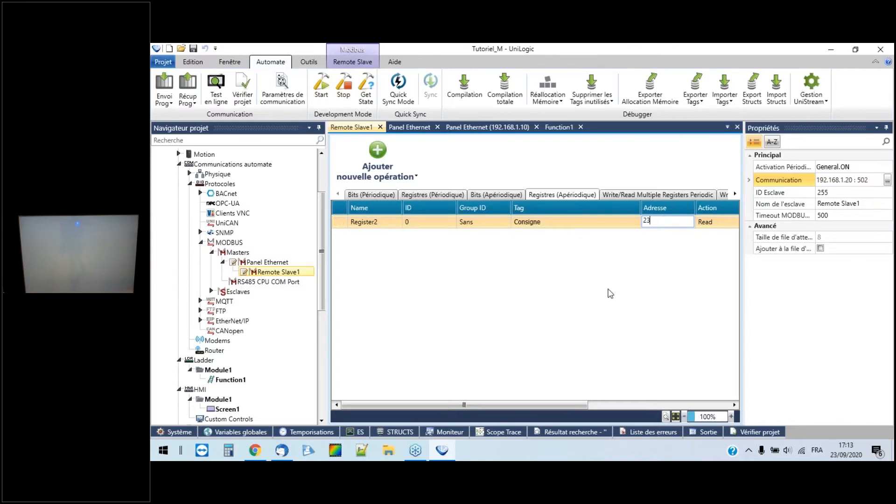
left_click_drag(532, 402, 629, 402)
left_click(591, 225)
left_click(577, 223)
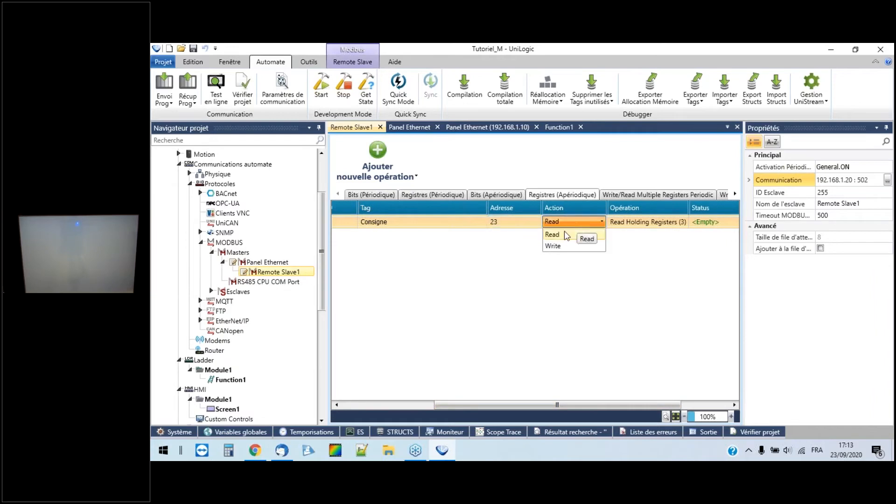
left_click(557, 247)
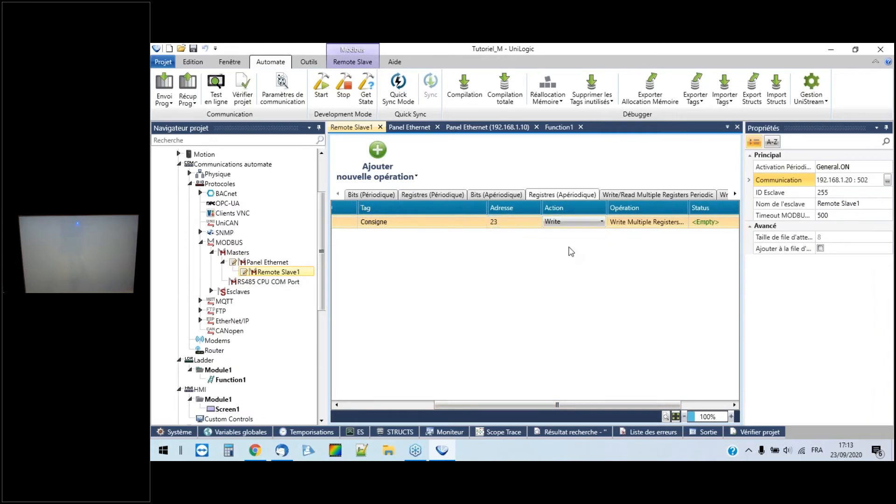
- Choose Write Single Register (6) as the aperiodic register's operation type
left_click(637, 222)
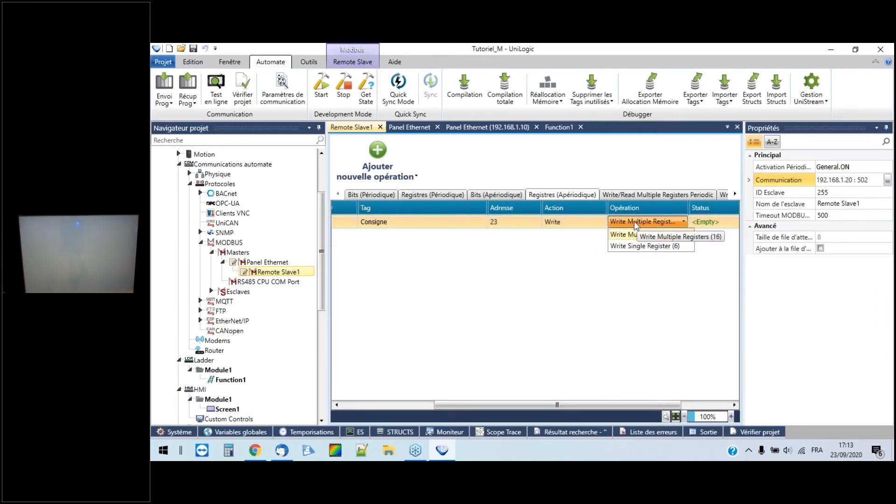
left_click(625, 246)
left_click_drag(519, 406, 401, 379)
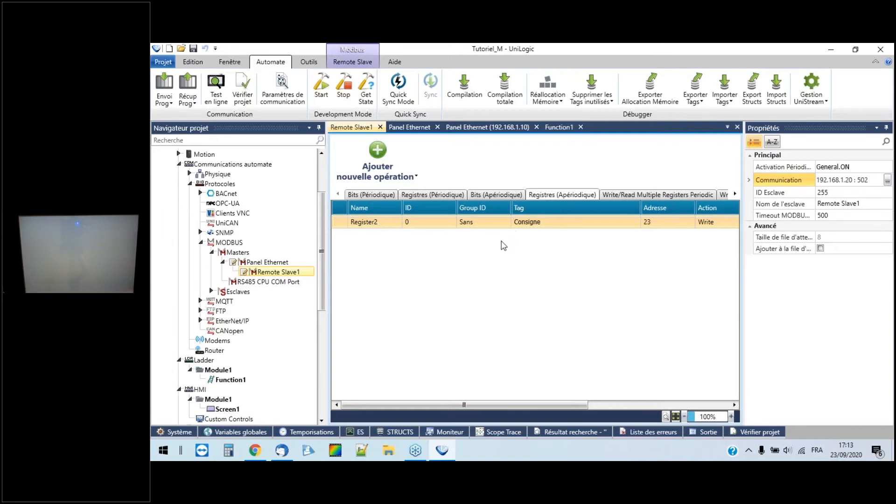
- In Function1, insert a positive transition contact on rung 1 and link it to a new global BIT tag named "Activation"
scroll(320, 272, "down", 3)
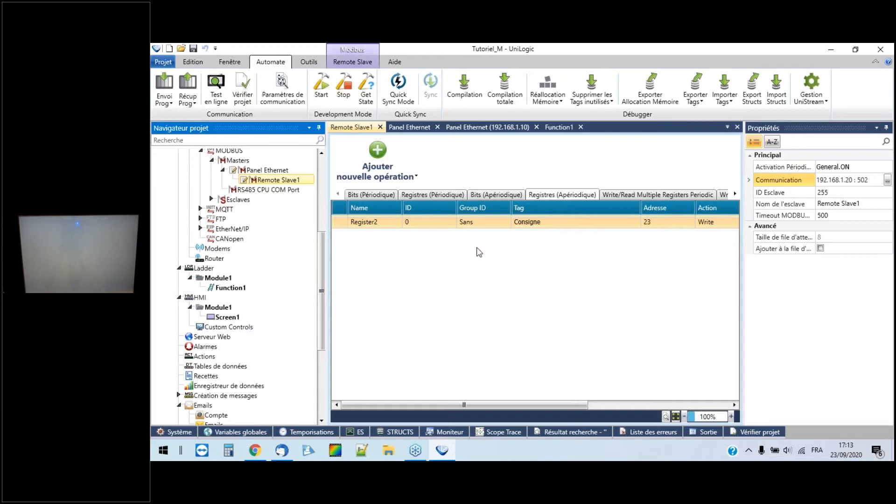
double_click(234, 288)
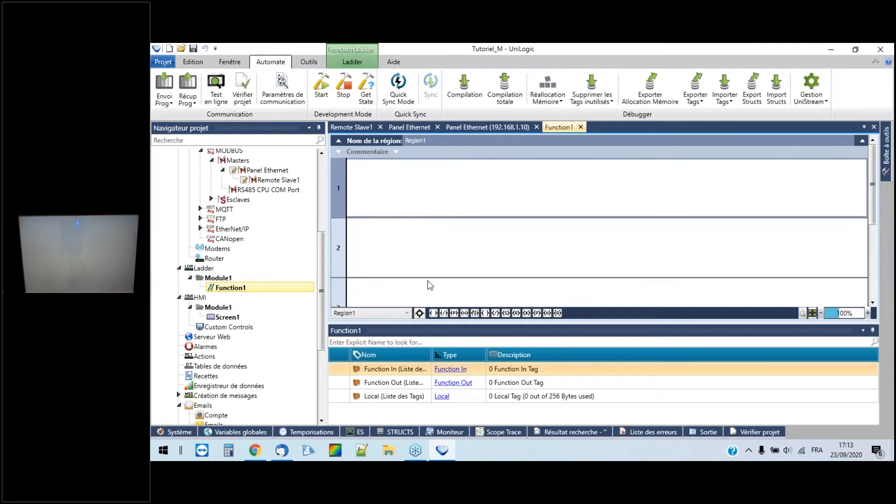
left_click(454, 314)
right_click(417, 201)
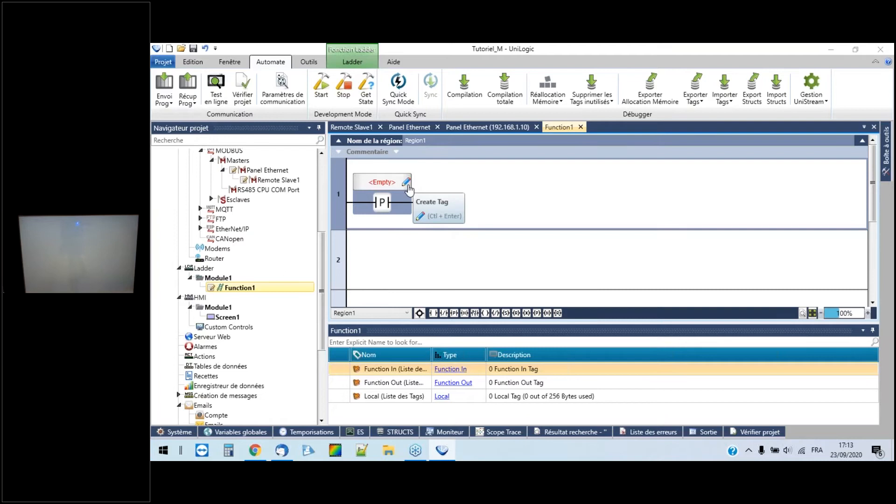
left_click(430, 200)
type("Activation")
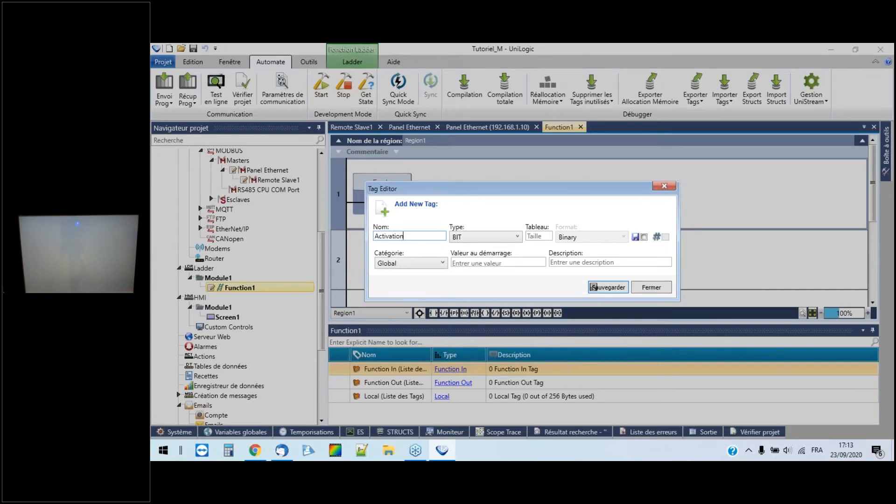
left_click(619, 289)
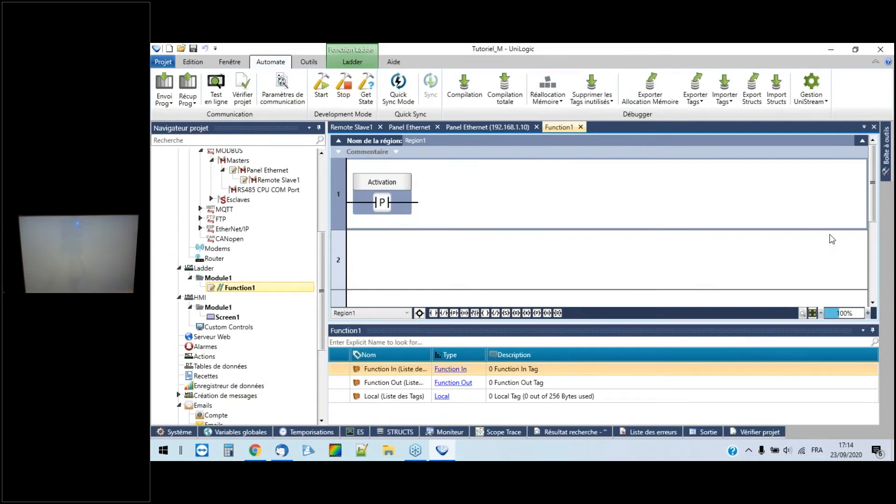
- Place a MODBUS APeriodic Trigger element after the Activation contact on rung 1
left_click(884, 184)
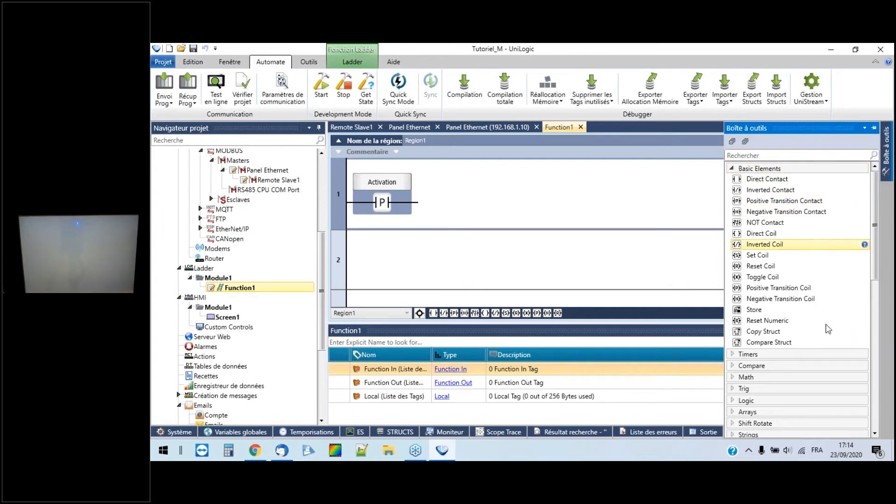
scroll(813, 352, "down", 8)
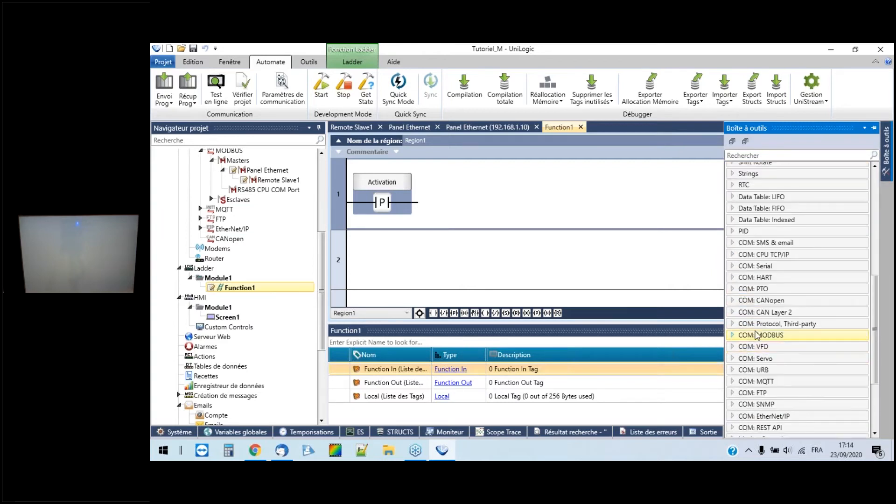
left_click(756, 336)
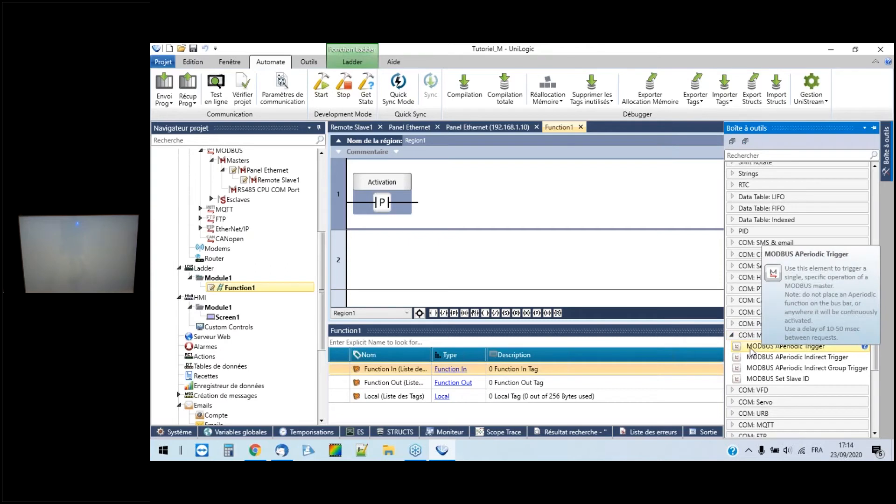
left_click_drag(750, 351, 490, 205)
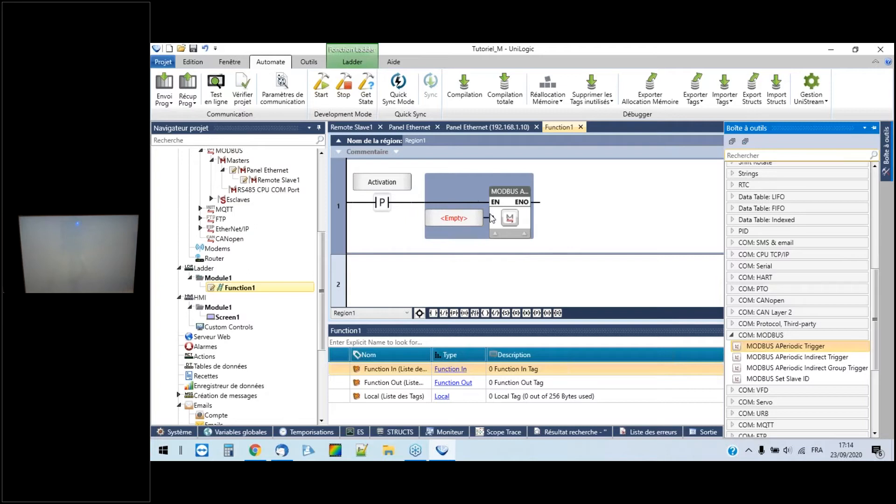
- Link the trigger's A input to Register2 of Remote Slave1 under MODBUS Master
left_click(455, 218)
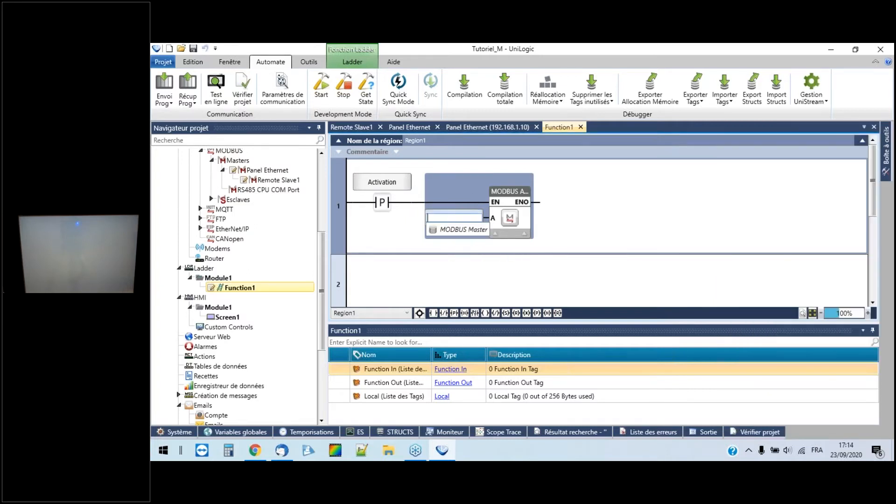
left_click(459, 228)
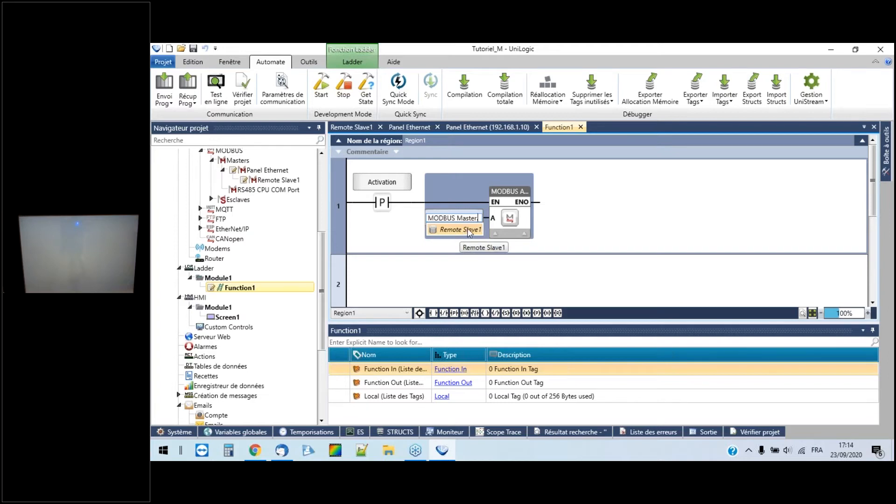
left_click(468, 230)
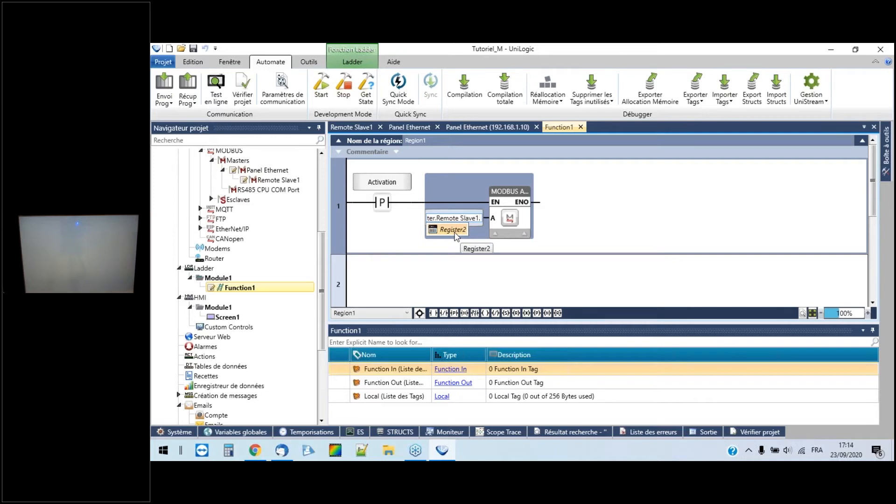
left_click(456, 235)
- Check the aperiodic register operation defined in Remote Slave1, then return to the Function1 ladder
left_click_drag(323, 236, 322, 198)
left_click(276, 268)
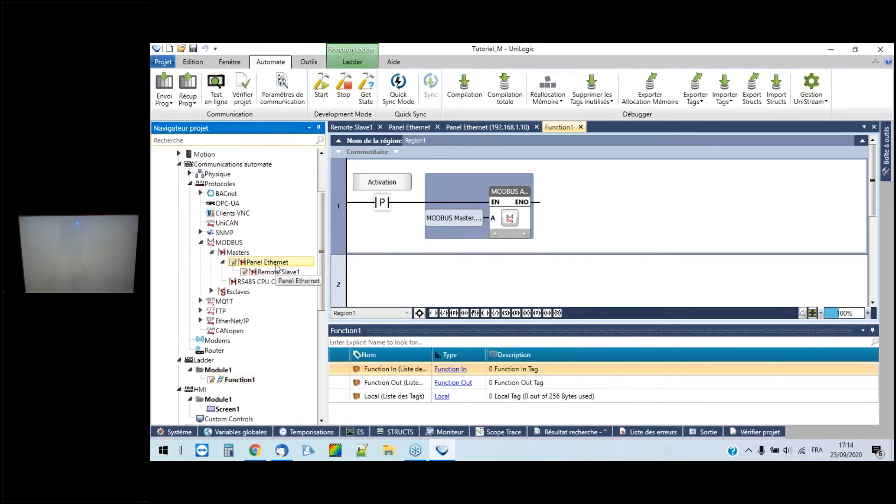
left_click(283, 273)
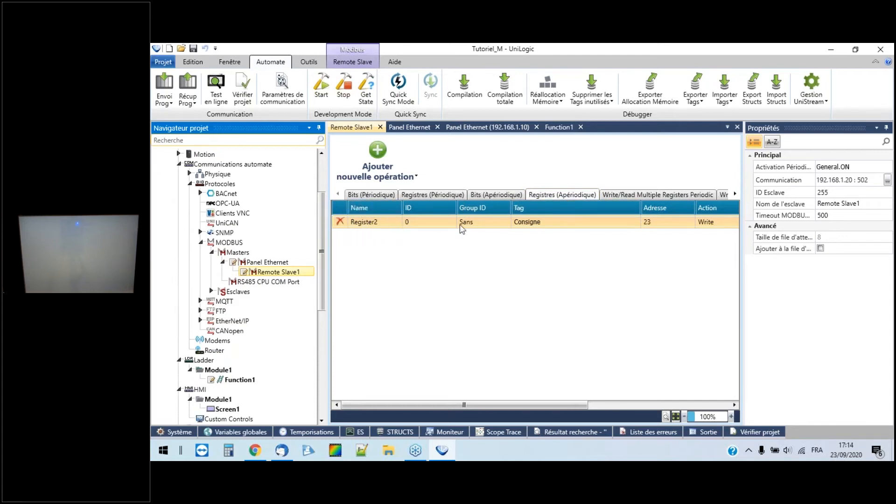
left_click(561, 126)
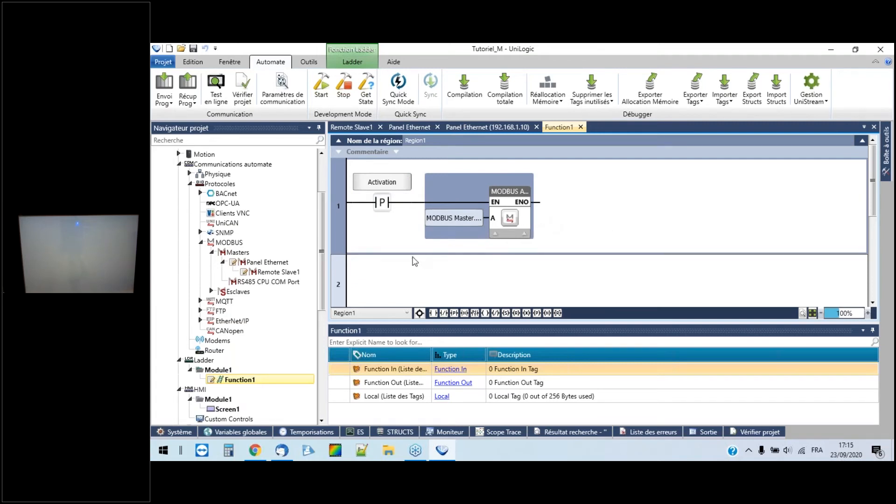
- Open the HMI page Screen1 and draw a Numeric Box about 440 by 141 in its upper area
double_click(227, 408)
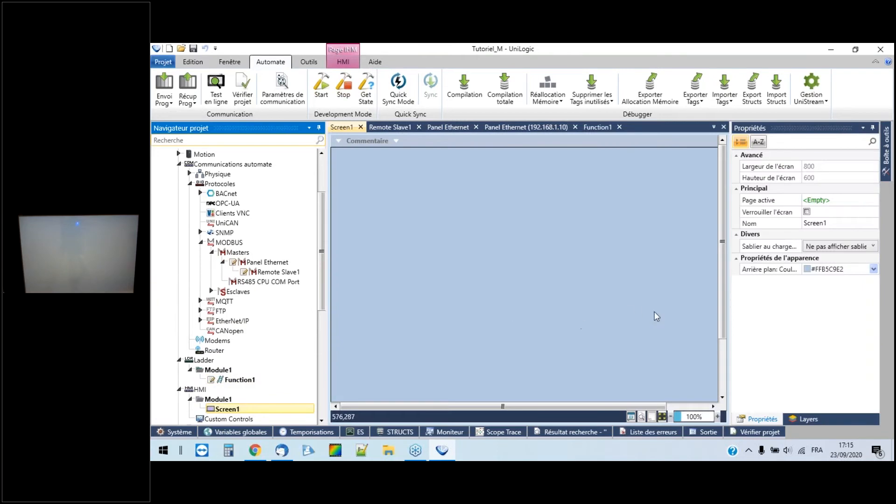
left_click_drag(729, 317, 777, 318)
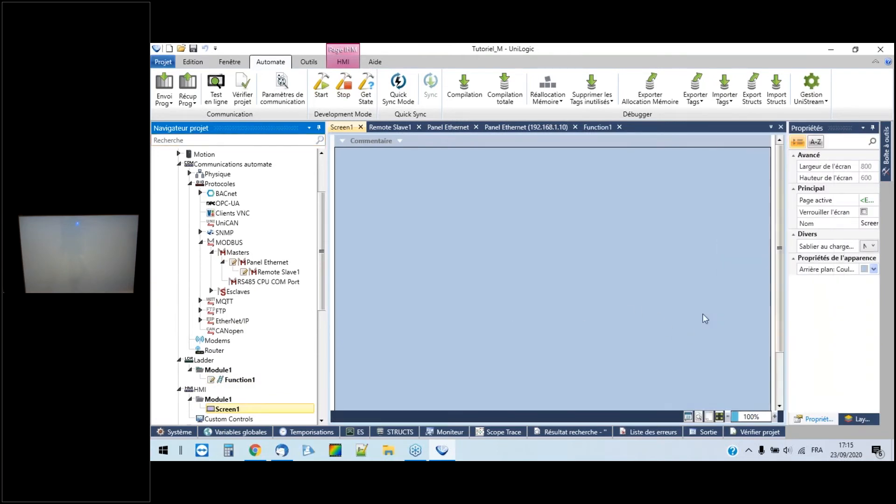
left_click(887, 158)
left_click(769, 258)
left_click(765, 268)
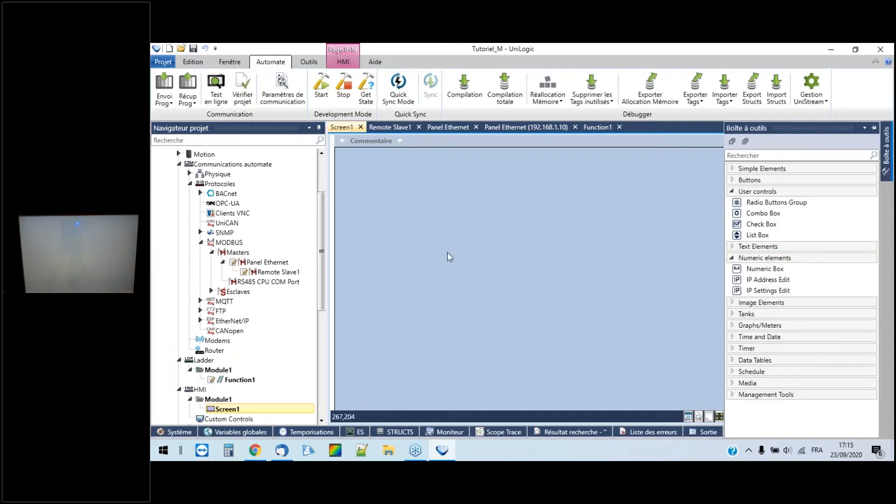
left_click(510, 223)
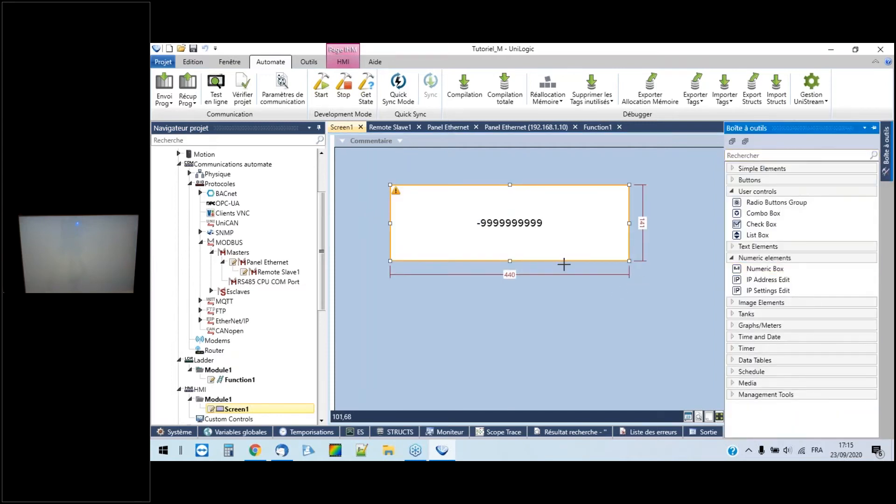
- Link the numeric box to the Temperature esclave tag as read-only, with °C as the text after the value
left_click(841, 204)
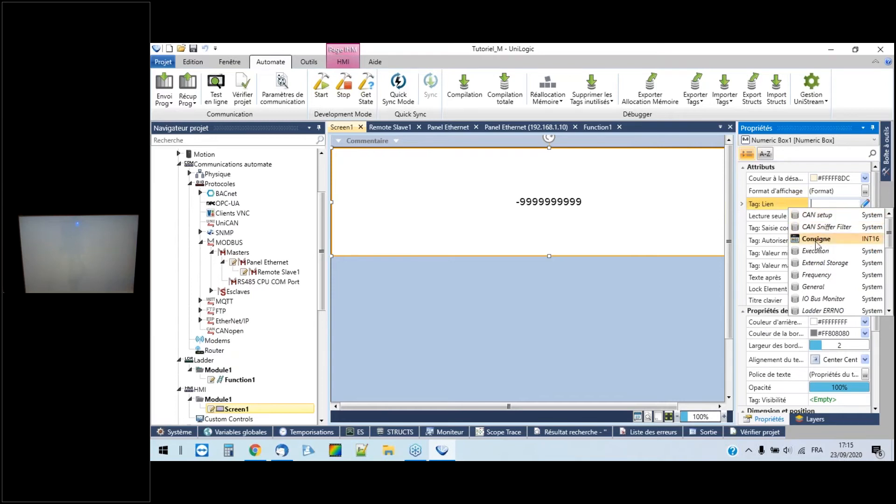
scroll(817, 245, "down", 1)
scroll(817, 246, "down", 2)
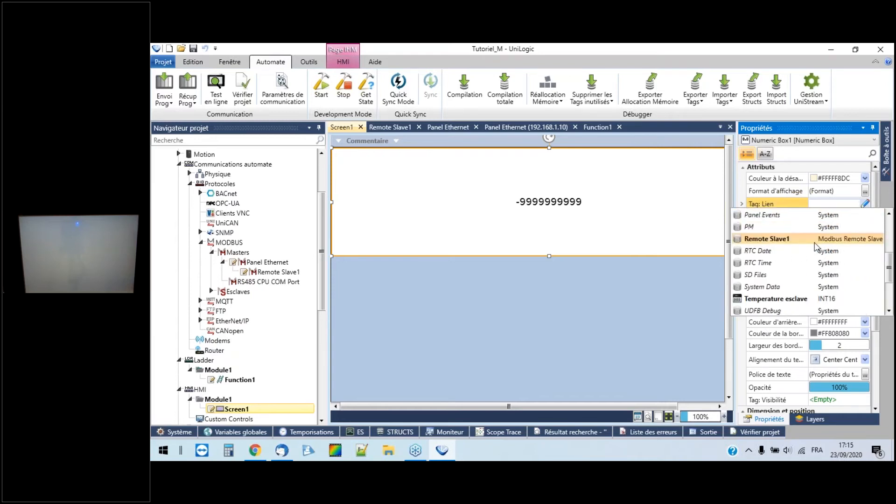
left_click(786, 301)
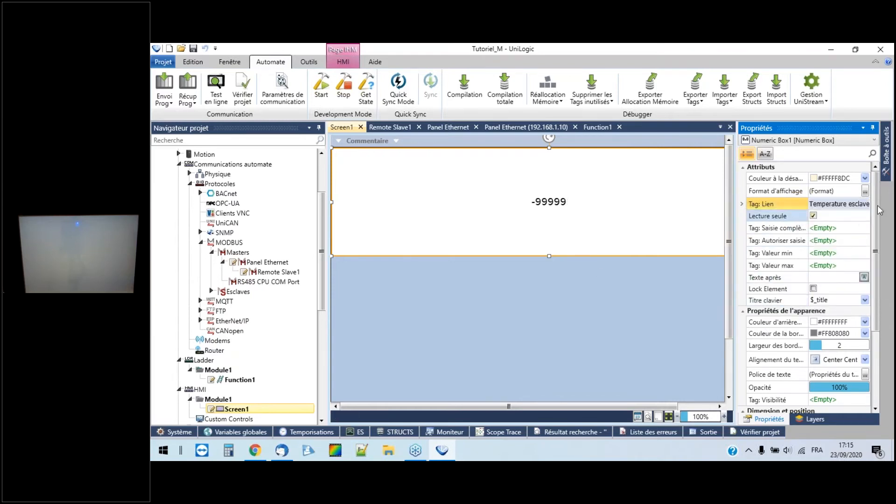
left_click(831, 277)
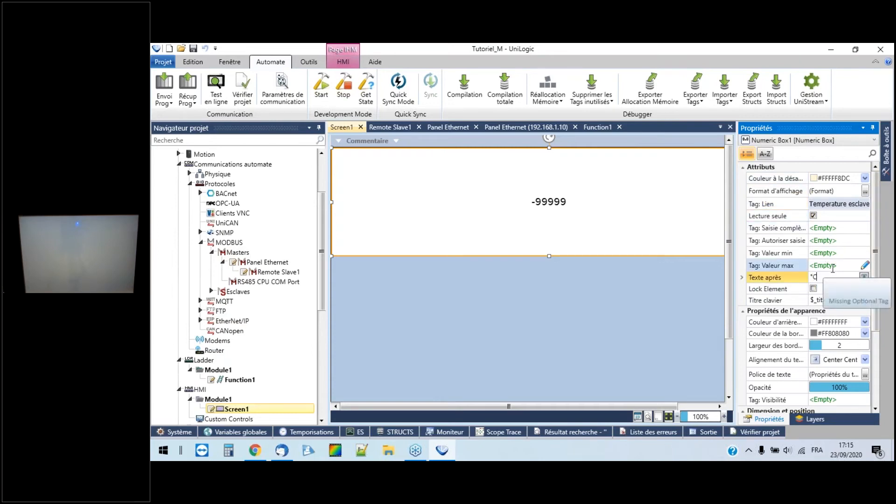
left_click(700, 290)
left_click(638, 195)
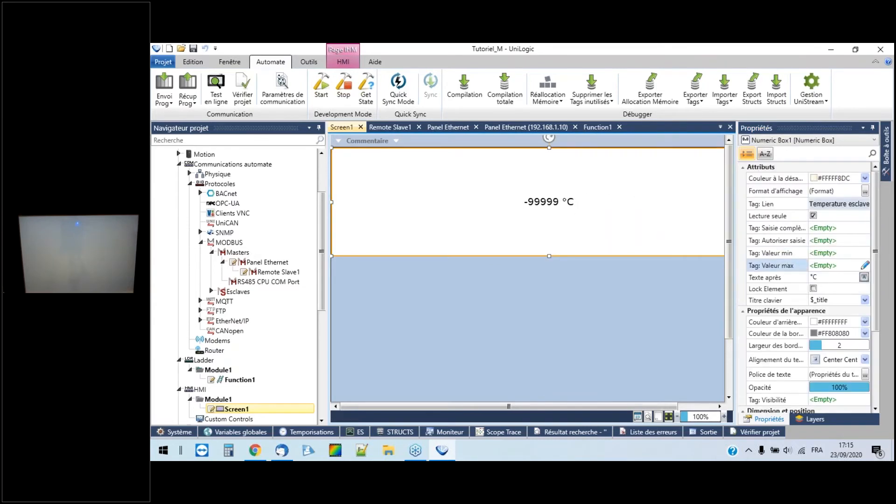
- Enlarge the text font of the temperature numeric box so the value fills much more of the box
left_click(863, 374)
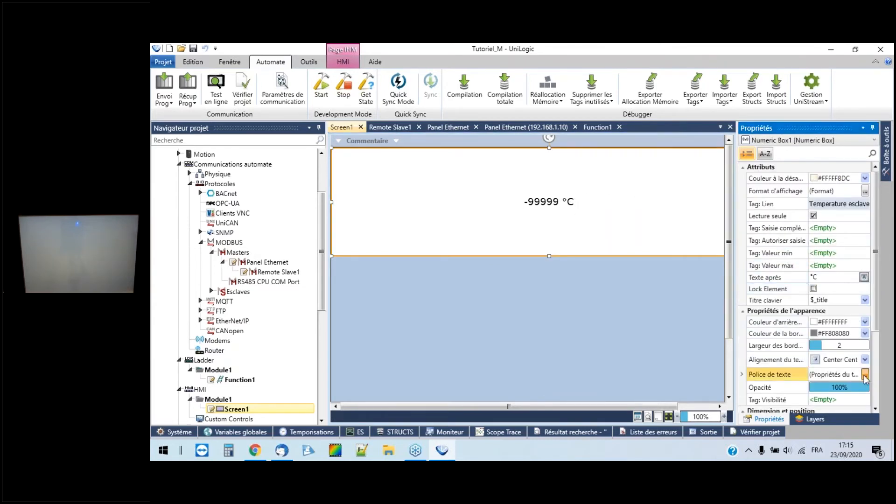
left_click(864, 374)
left_click_drag(530, 204, 532, 282)
left_click(529, 325)
left_click(525, 293)
left_click(578, 348)
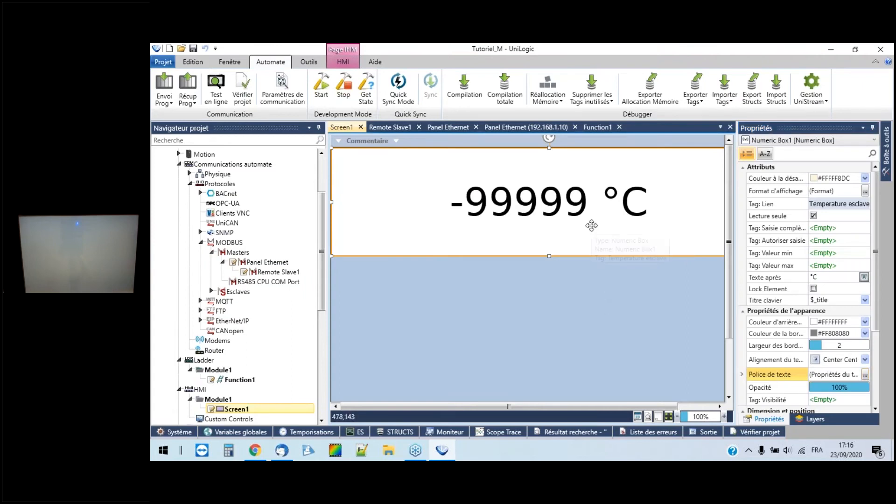
- Duplicate the temperature box directly below, turn off read-only on the copy and link it to the Consigne tag
left_click_drag(570, 206, 554, 303)
left_click(813, 216)
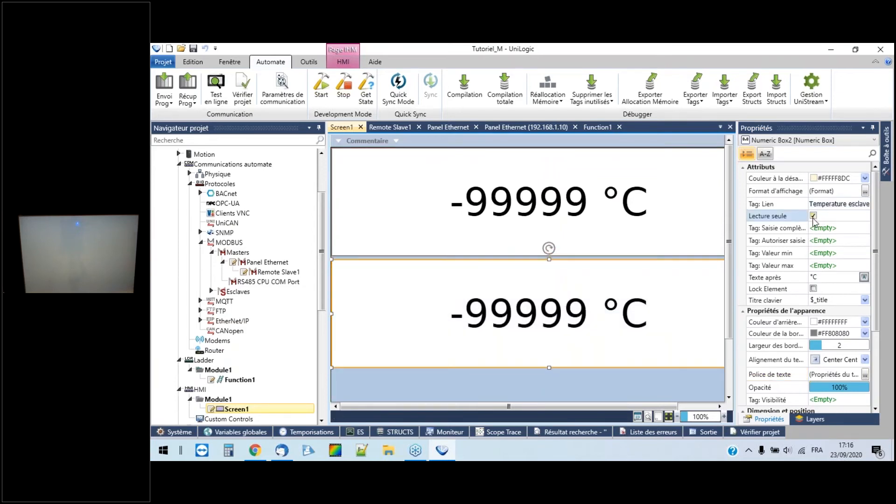
left_click(838, 204)
type("c")
left_click(843, 216)
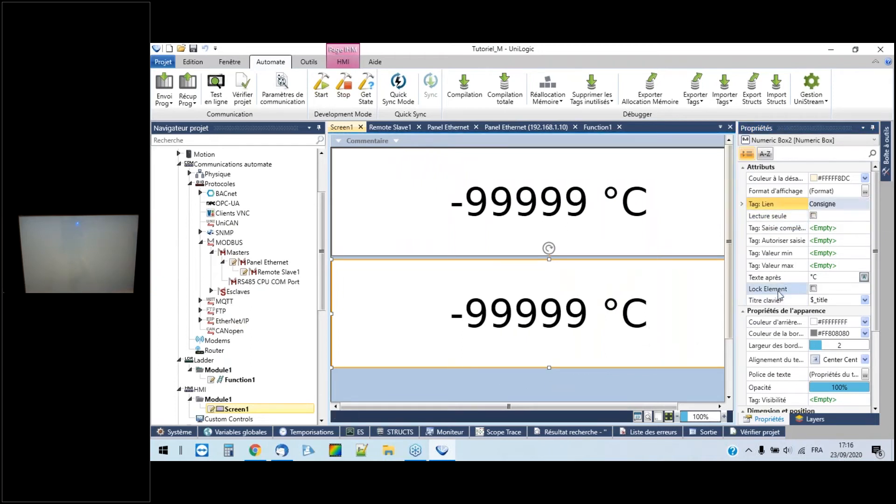
- Clear the text after the value in the Consigne box and enter °C again
left_click(825, 278)
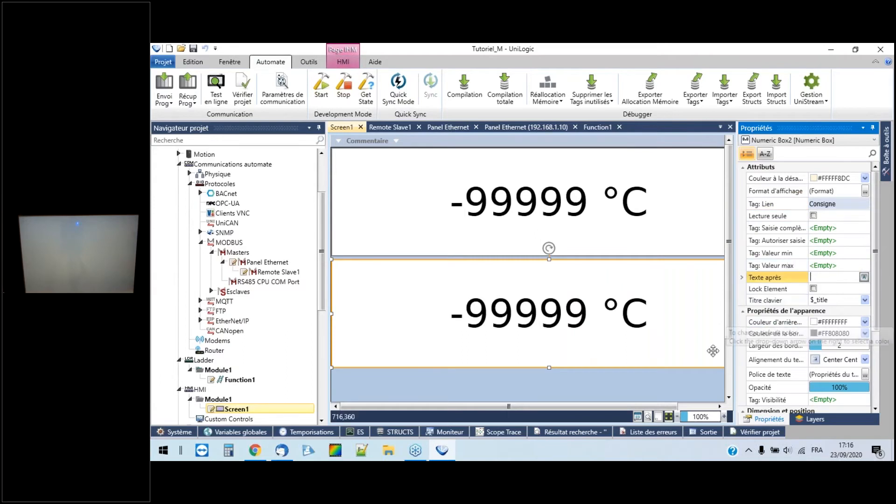
left_click(684, 383)
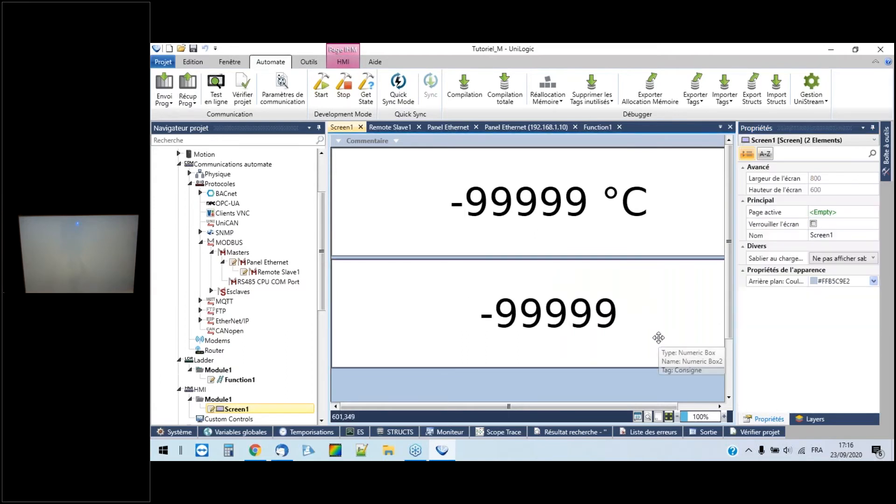
left_click(657, 297)
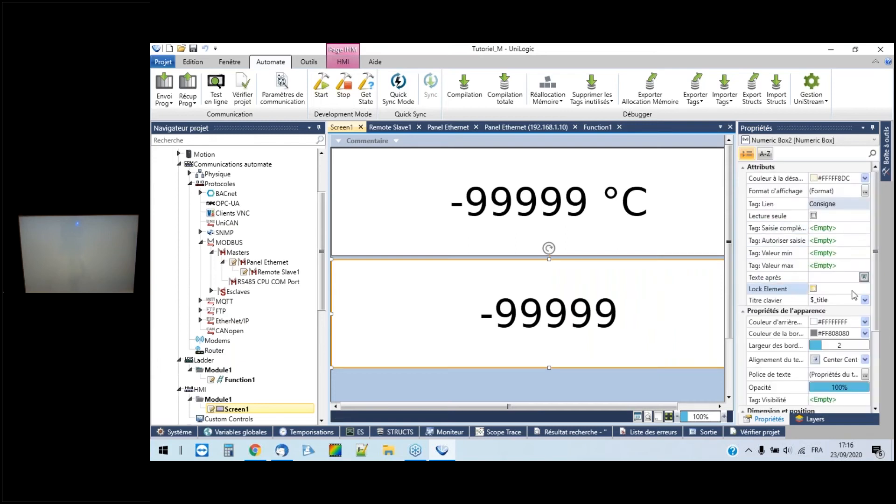
left_click(831, 278)
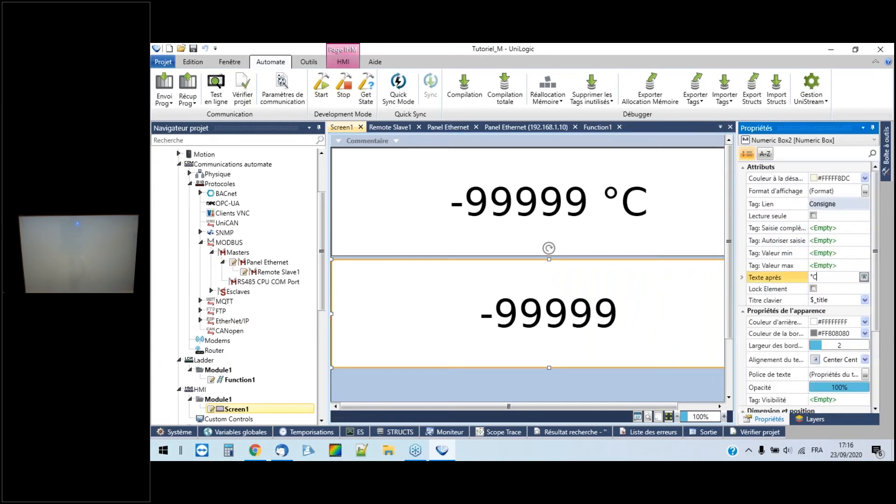
left_click(674, 374)
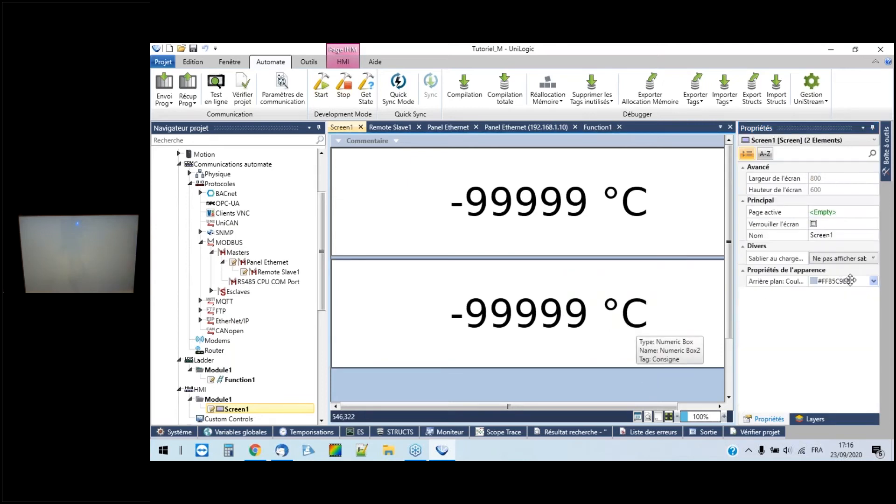
- Set the background colour of the upper temperature box to light grey #FFD8D8D8
left_click(632, 322)
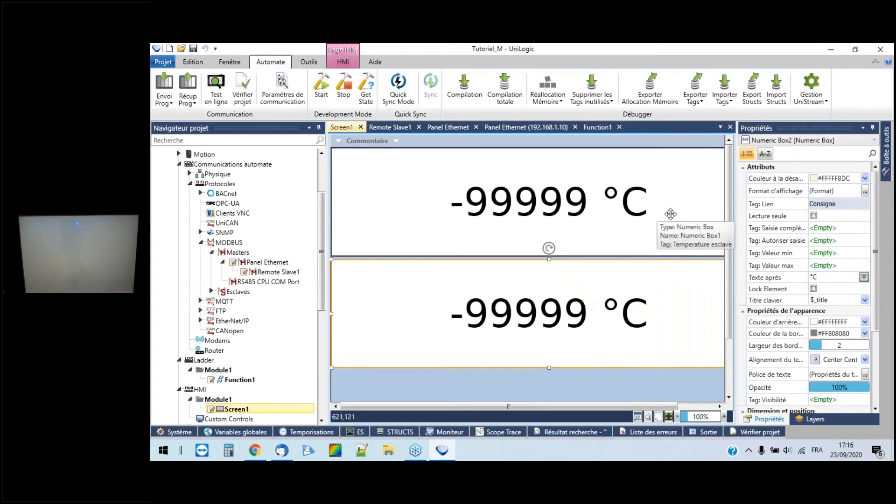
left_click(698, 224)
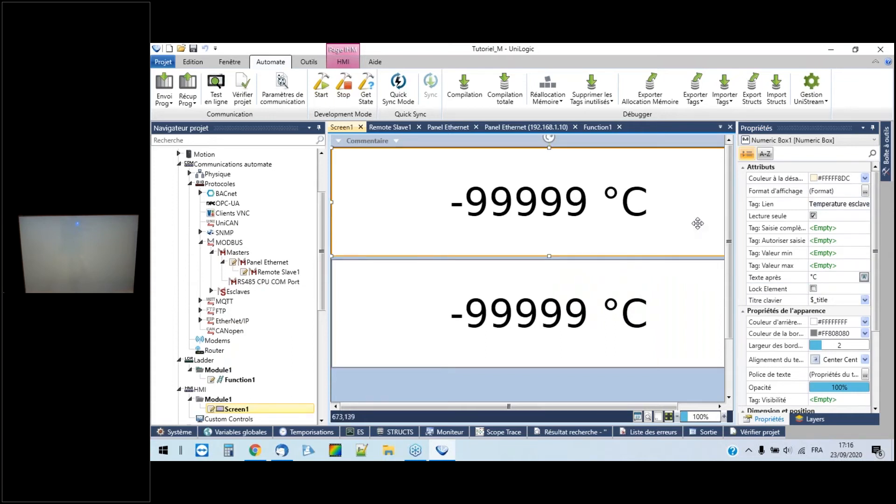
left_click(864, 321)
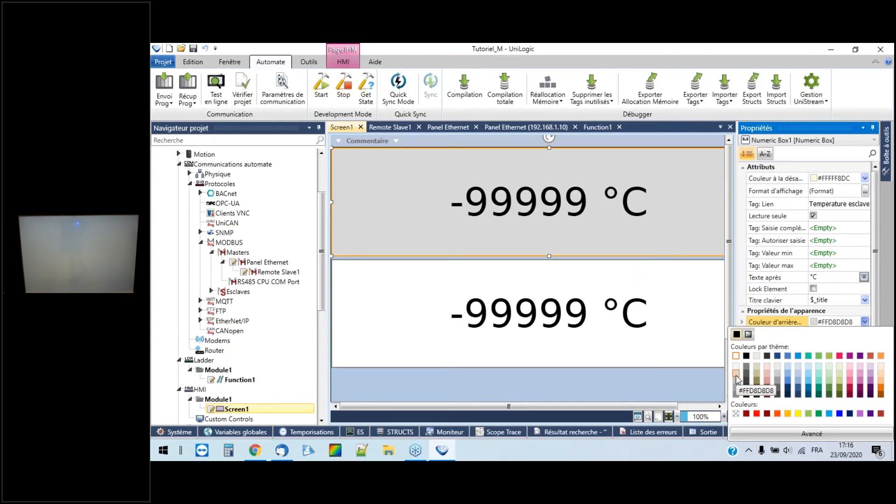
left_click(737, 377)
left_click(656, 382)
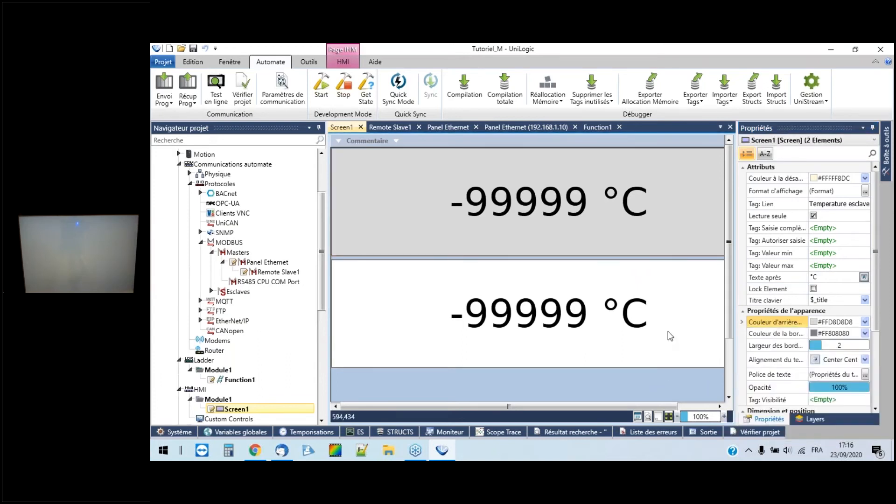
- Draw a Button element on Screen1 in the free area below the Consigne box
scroll(719, 312, "down", 1)
scroll(730, 311, "down", 1)
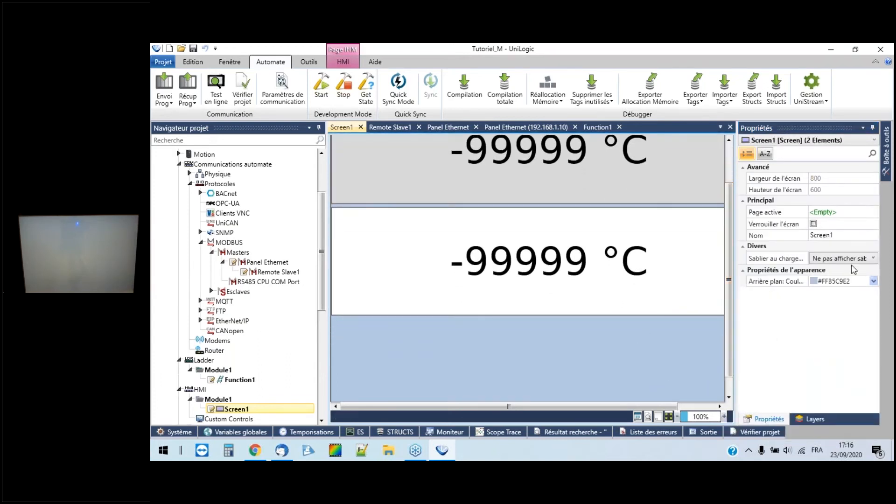
mouse_move(886, 168)
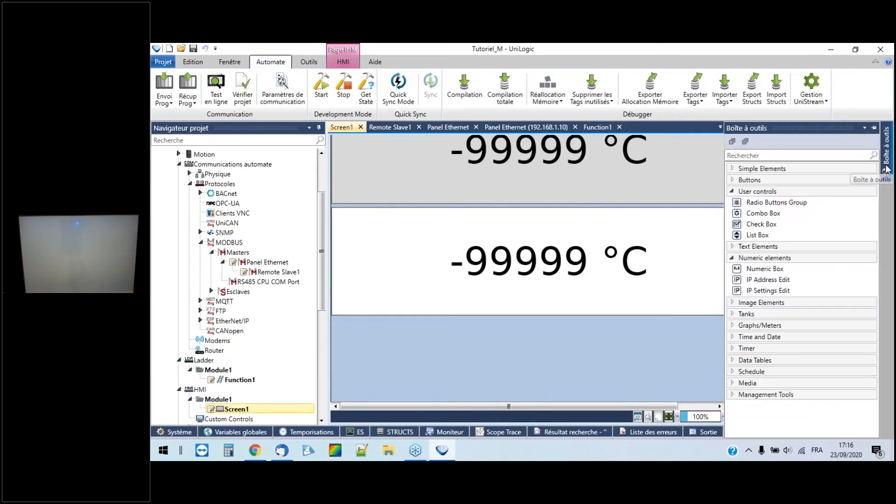
left_click(749, 180)
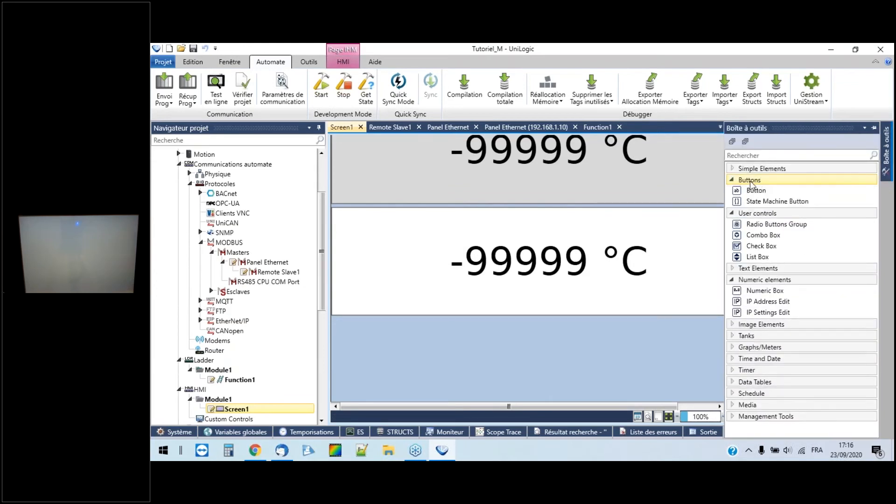
left_click(755, 190)
scroll(528, 324, "down", 1)
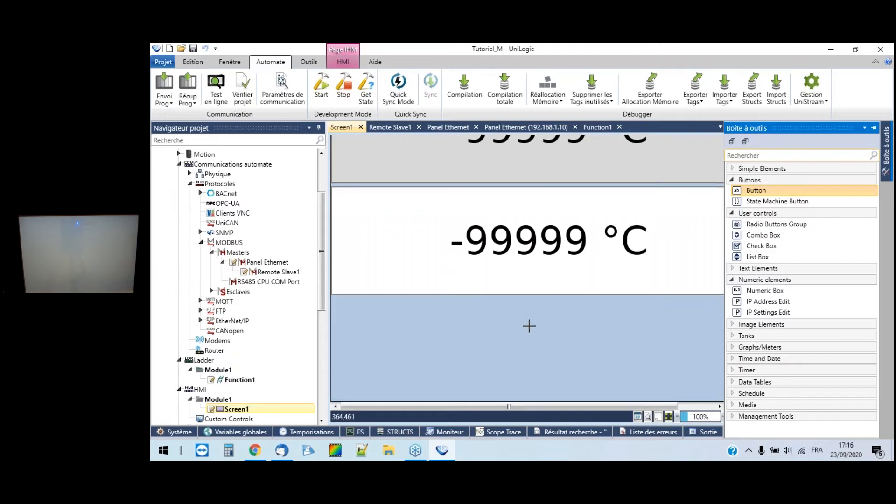
left_click(494, 311)
left_click_drag(521, 330, 647, 368)
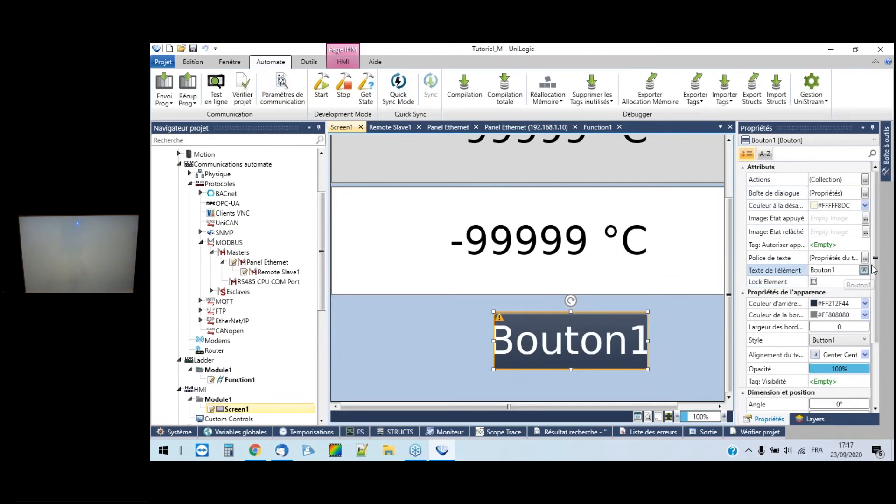
- Set the button's text to Activation and widen the button to about 444 so the label fits
left_click(848, 269)
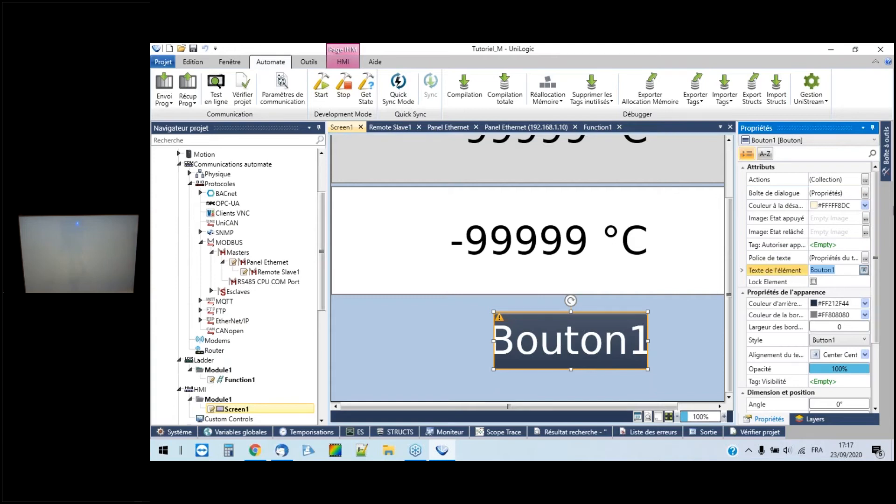
type("Activation")
left_click(659, 341)
left_click(623, 346)
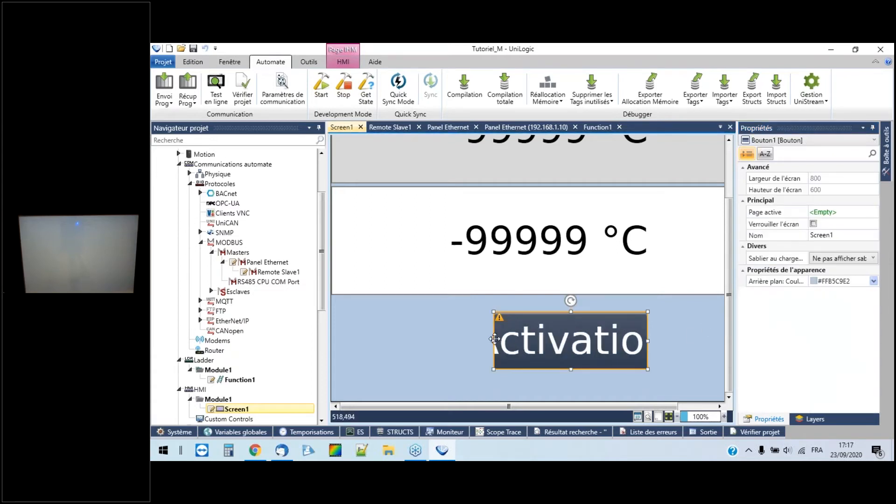
left_click_drag(494, 339, 405, 346)
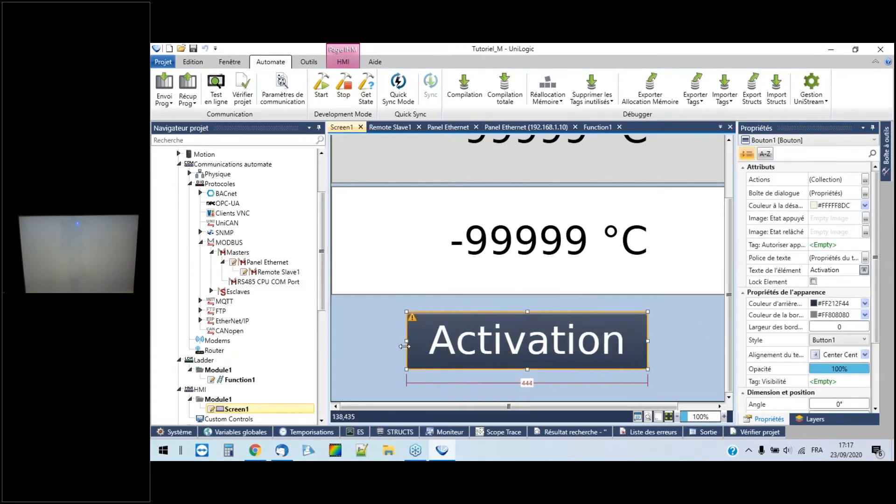
- Add a Set du Bit action to the button for the Activation tag, triggered Sur appui
left_click(864, 181)
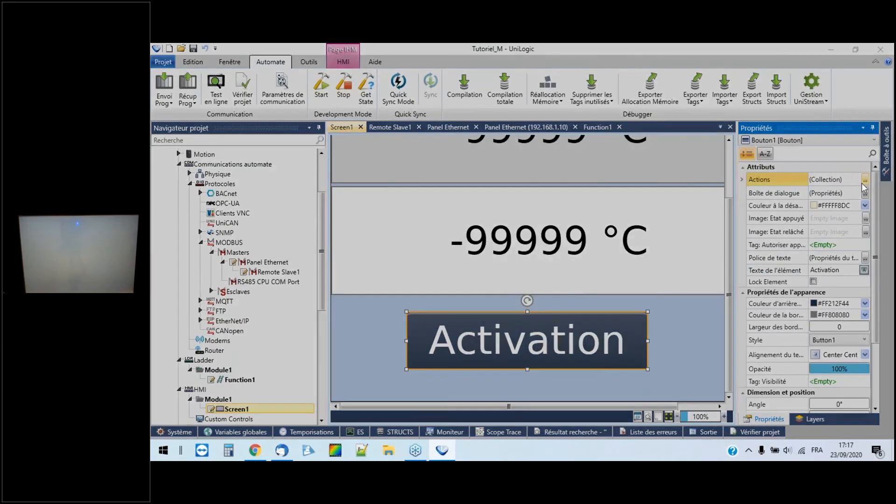
left_click(472, 231)
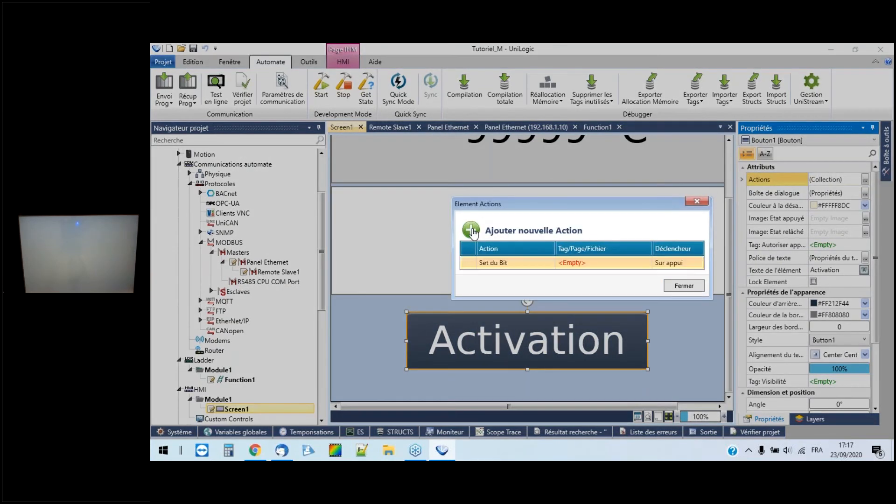
left_click(583, 263)
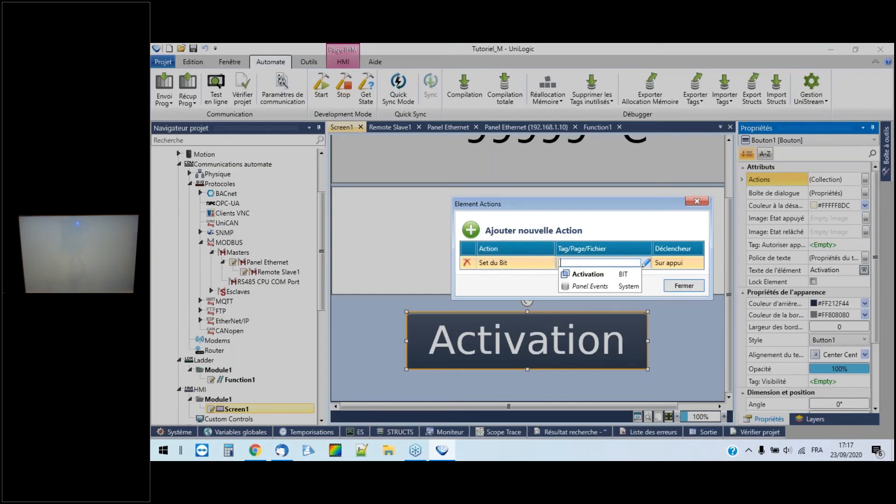
left_click(583, 274)
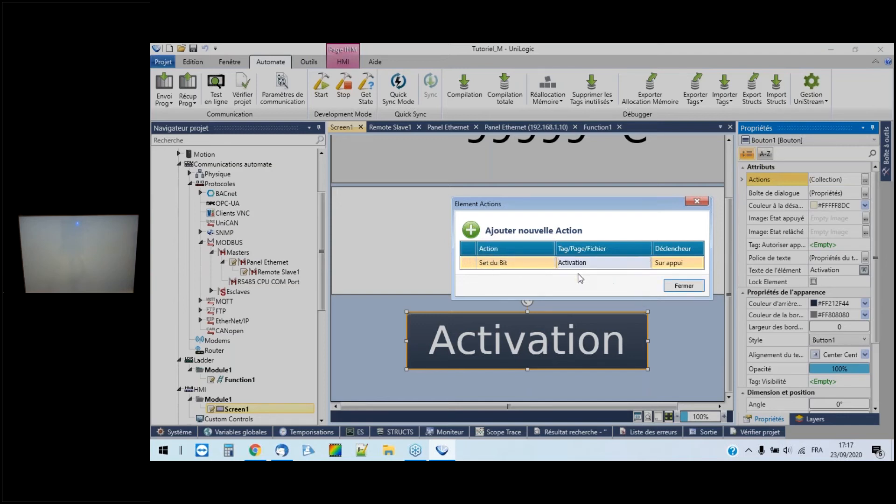
- Add a Reset du bit action on the Activation tag triggered Au relâchement, and centre the button under the numeric boxes
left_click(472, 236)
left_click(677, 276)
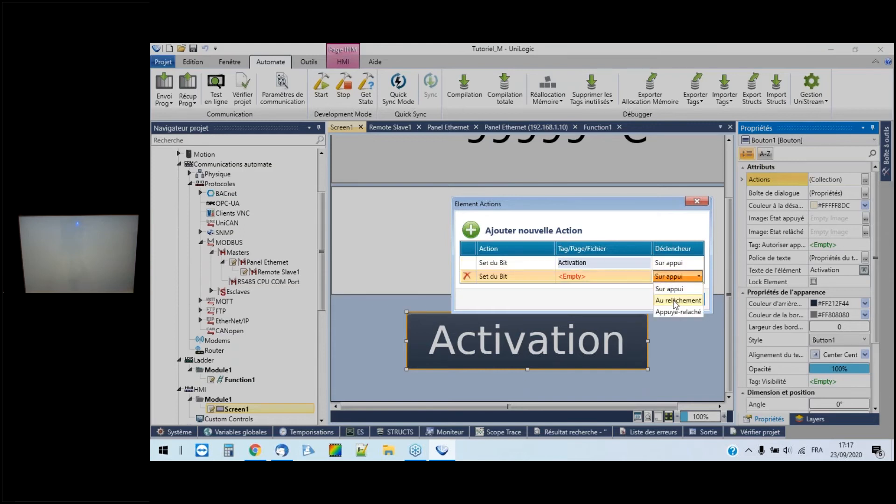
left_click(675, 301)
left_click(509, 279)
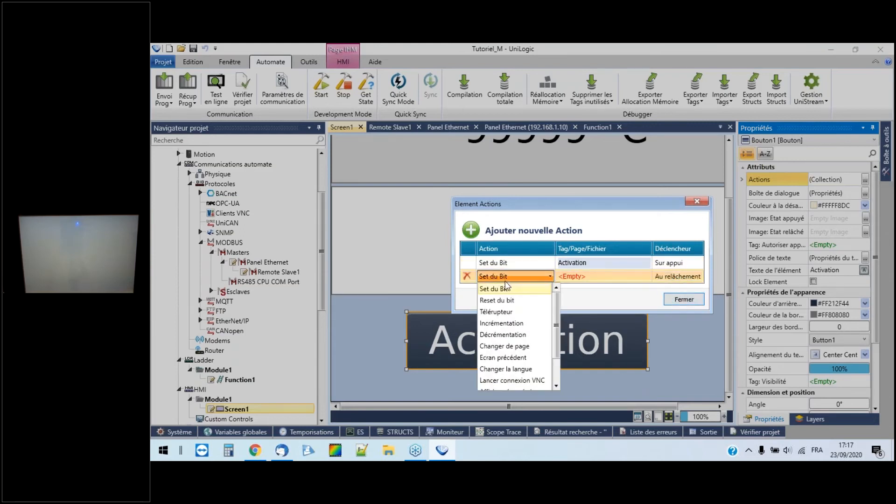
left_click(499, 295)
left_click(566, 276)
left_click(579, 290)
left_click(667, 300)
left_click_drag(586, 340, 607, 349)
left_click(682, 348)
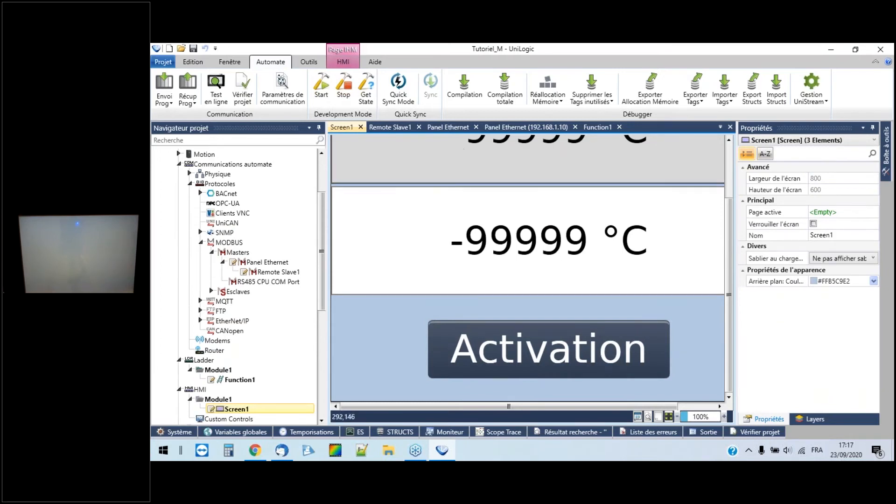
- Start a total download (Envoi total) of the project to the PLC
left_click(167, 103)
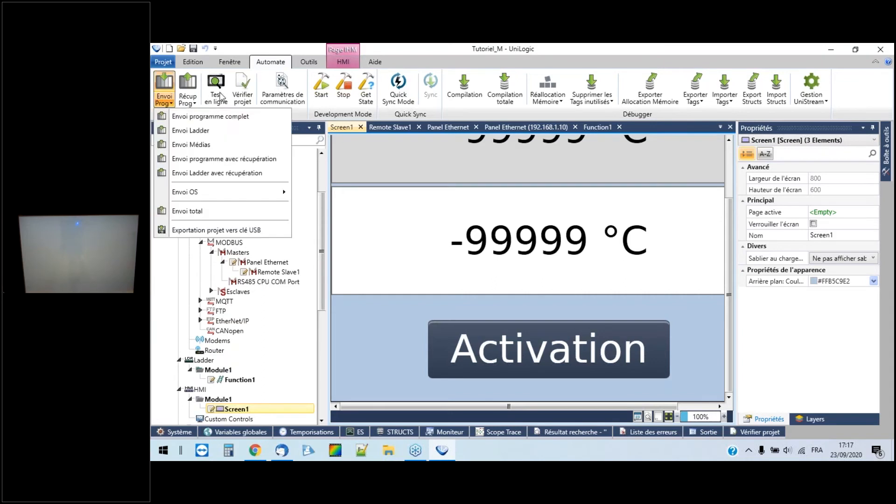
left_click(203, 212)
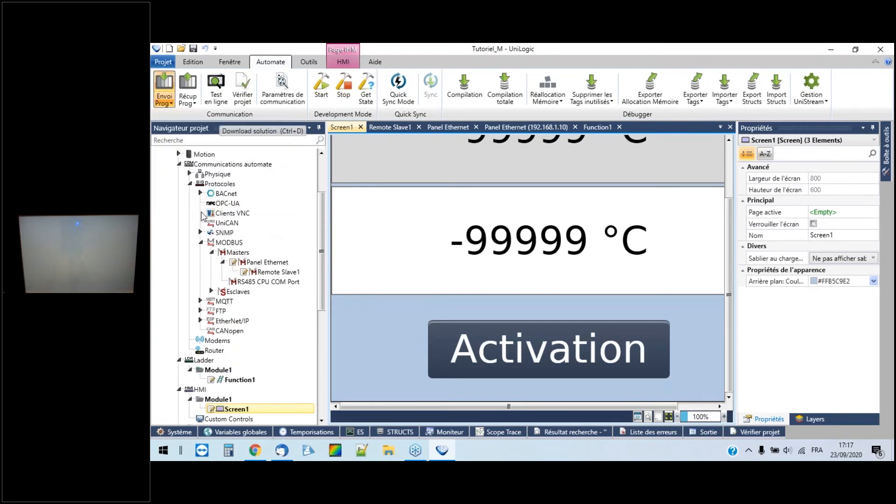
- Send the project to the PLC over Ethernet at 192.168.1.10, and leave online test mode once the transfer is done
left_click(433, 194)
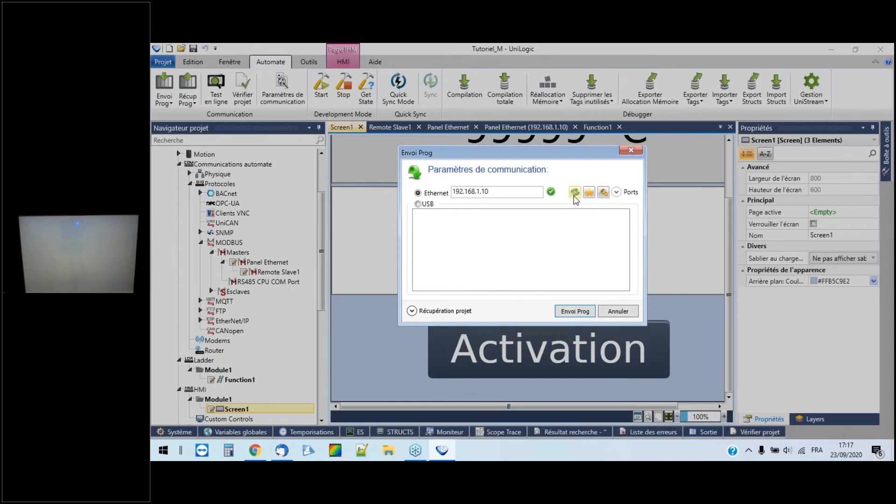
left_click(567, 312)
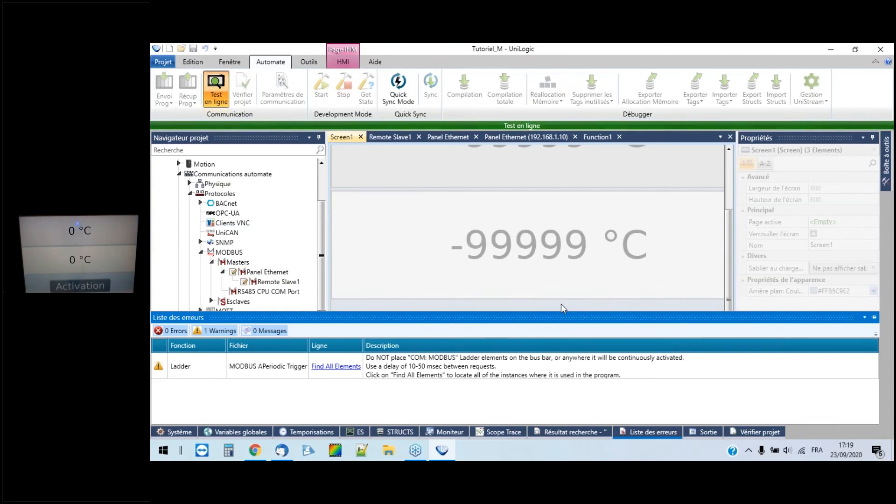
left_click(217, 98)
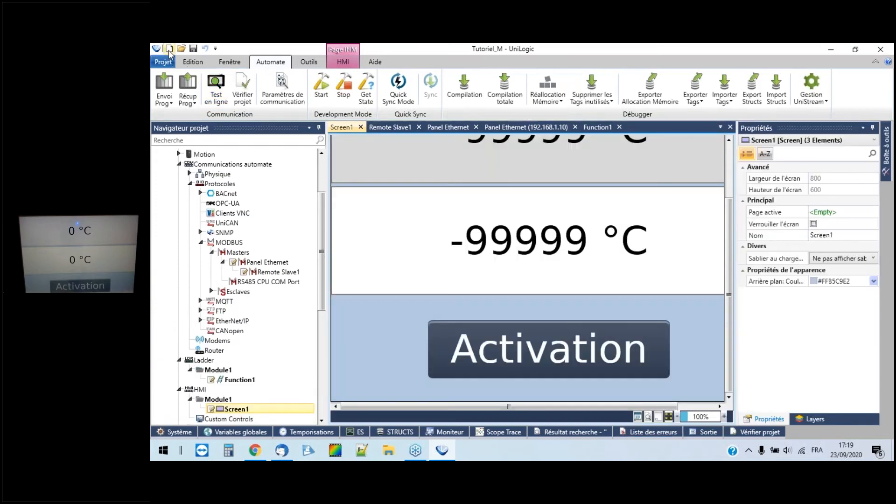
- Start a new project named Esclave Modbus in D:\Temp, closing Tutoriel_M without saving its changes
left_click(168, 49)
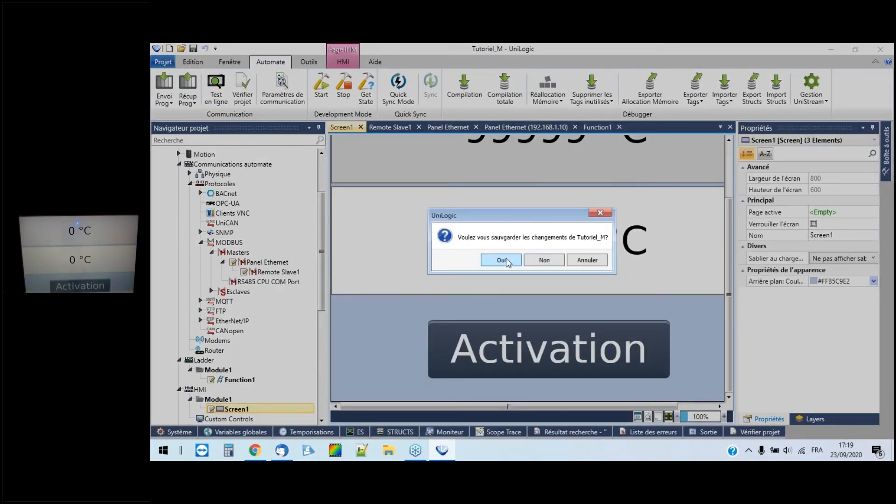
left_click(541, 265)
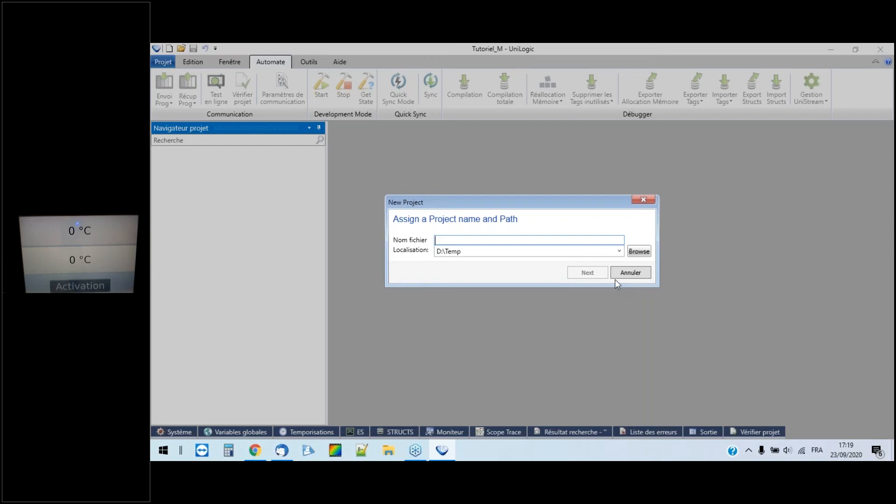
type("Esclave Modbus")
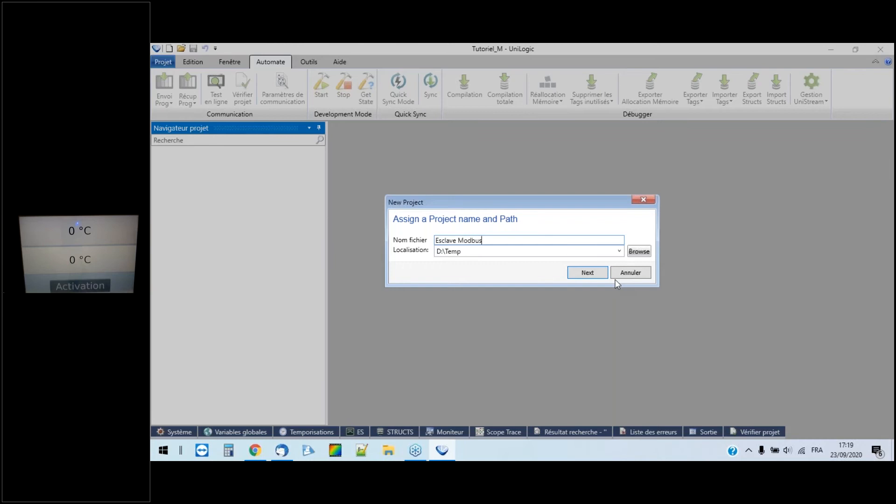
left_click(592, 272)
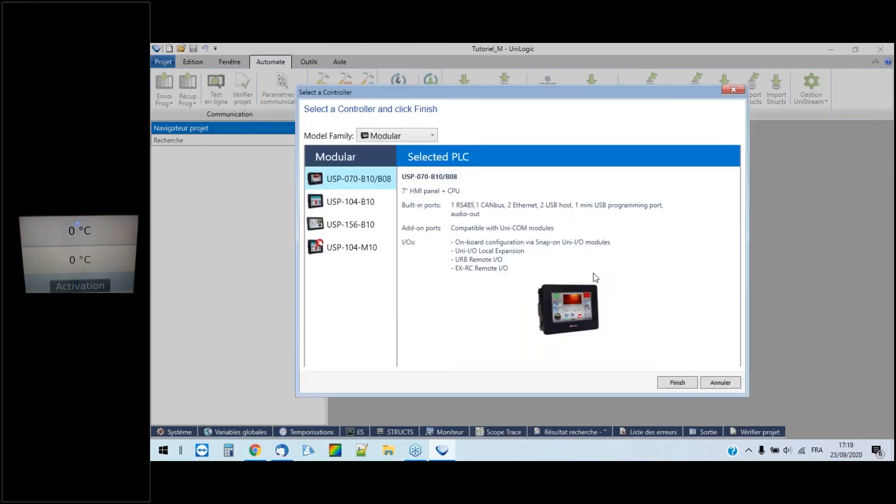
- Choose the USC-B10-T24 controller from the Pro range of the PLC model family for the new project
left_click(420, 135)
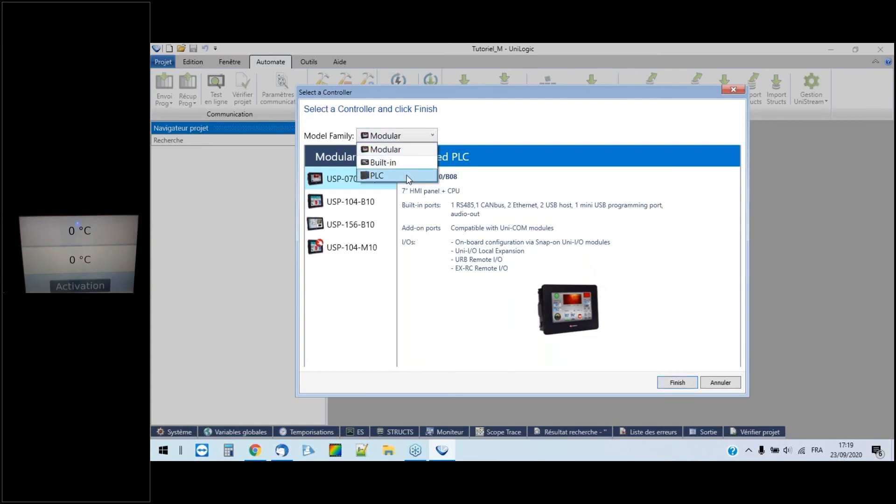
left_click(395, 176)
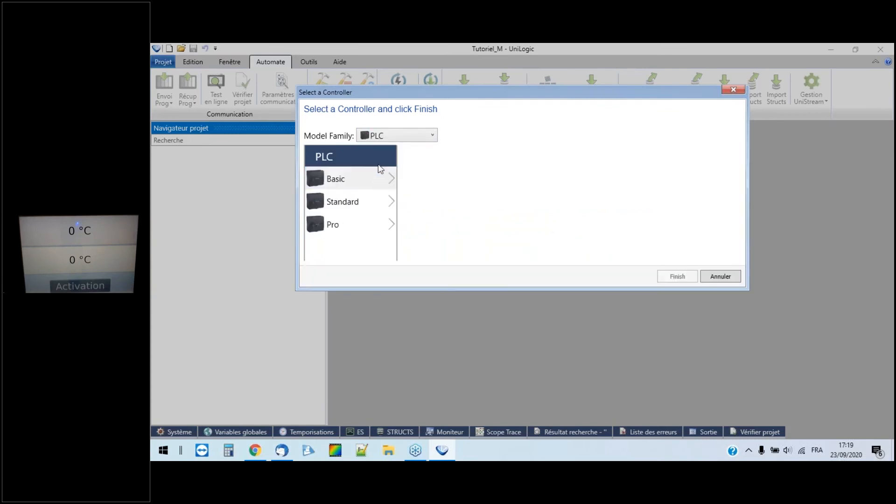
left_click(351, 226)
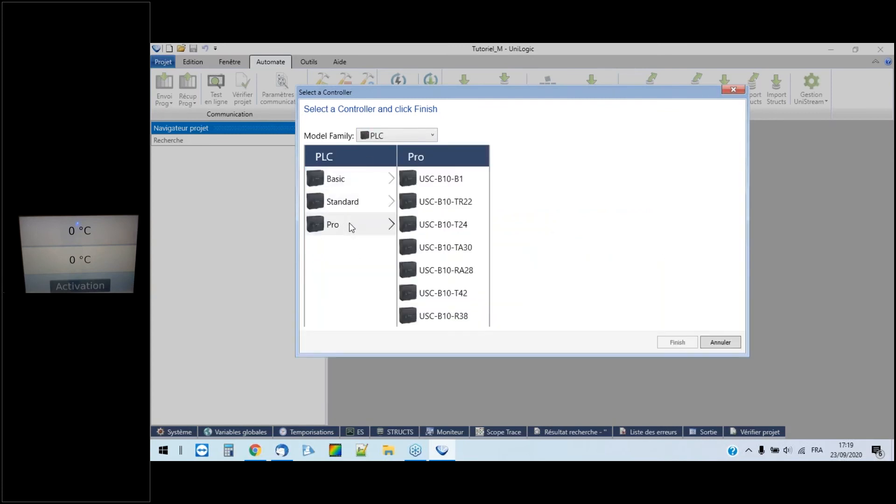
left_click(453, 227)
left_click(698, 389)
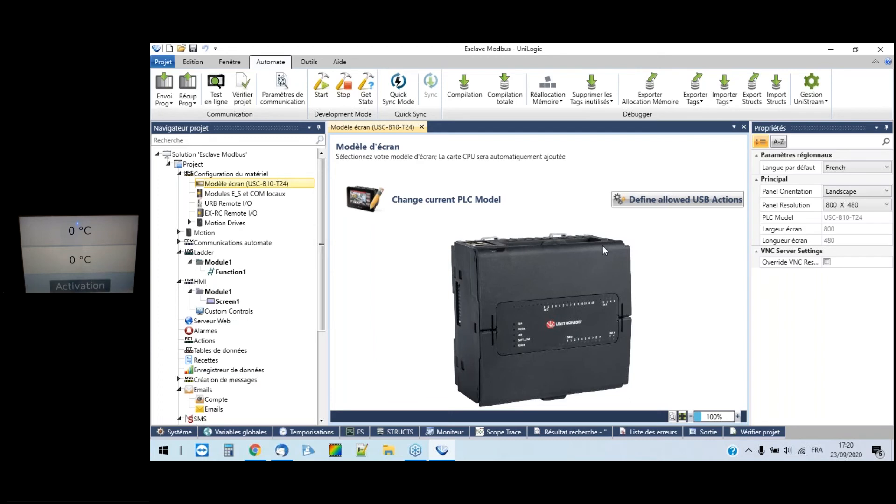
- Set the screen Ethernet port's IP address to 192.168.1.20 and its default gateway to 192.168.1.1
left_click(179, 243)
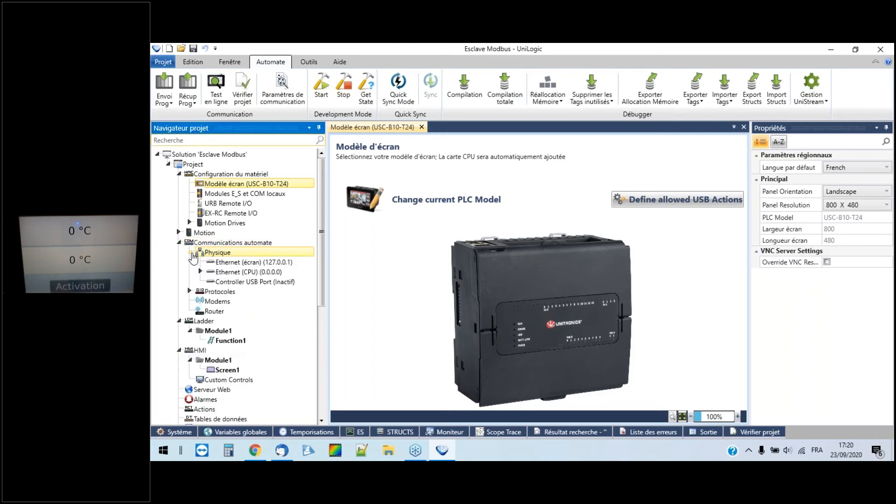
left_click(255, 264)
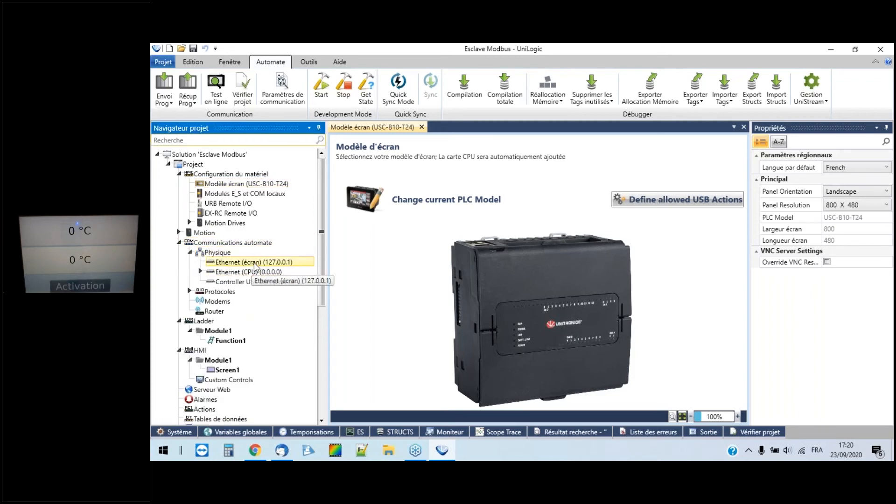
double_click(254, 264)
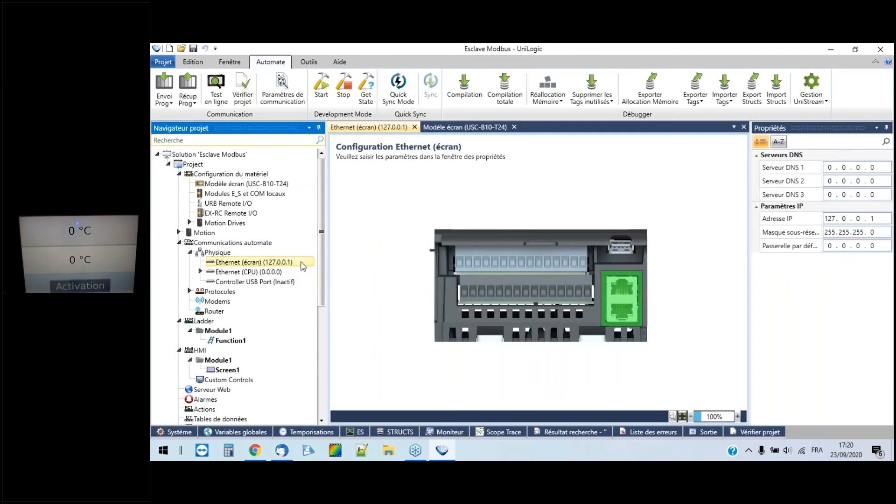
left_click_drag(752, 286, 717, 286)
left_click(795, 219)
type("192.168. ")
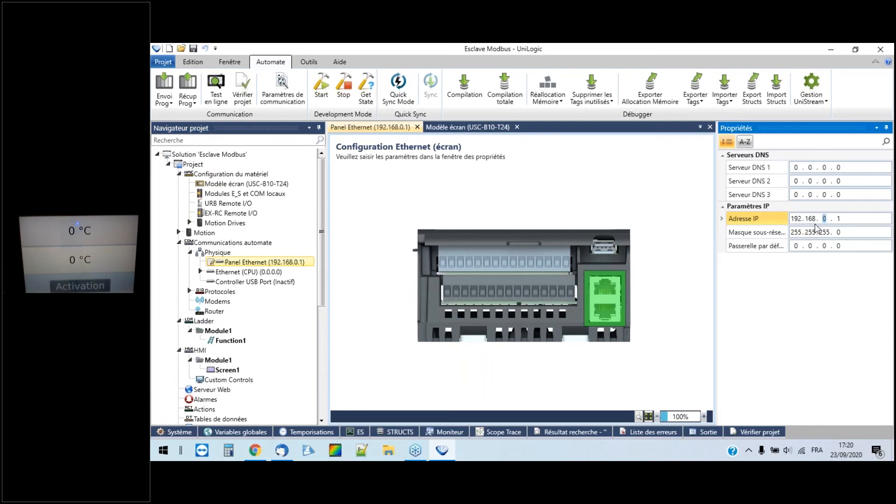
type("1 . 20")
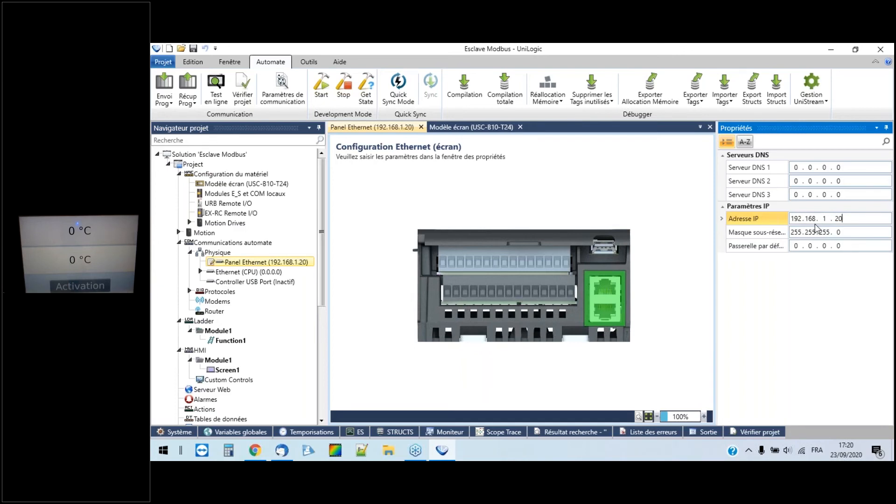
left_click(799, 246)
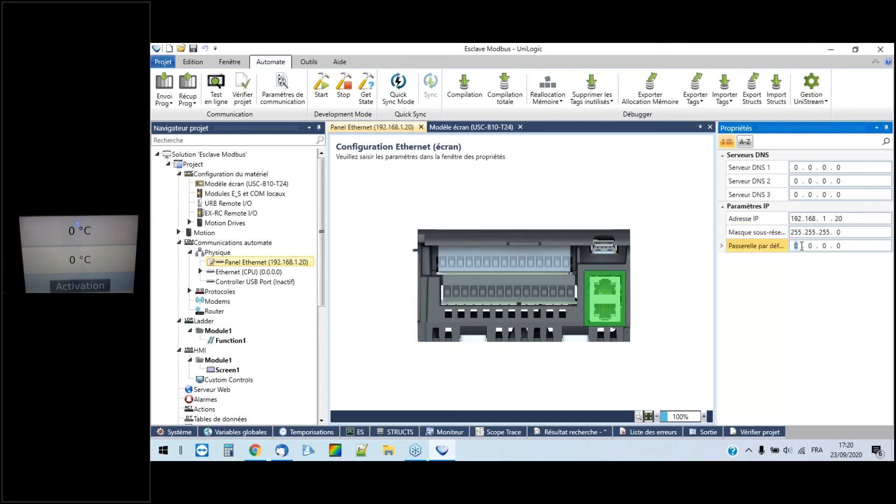
type("192.168")
left_click_drag(713, 330, 738, 330)
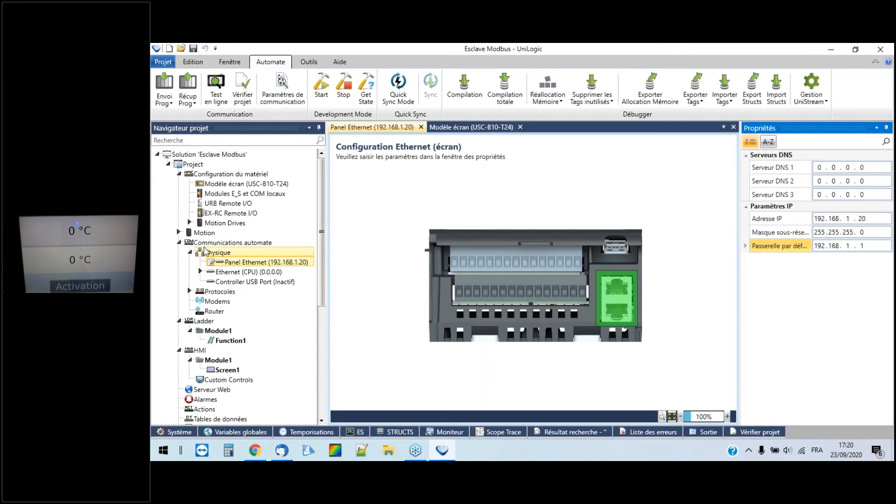
- Add a new Modbus slave on the Panel Ethernet port under the MODBUS protocol's Esclaves
left_click(189, 252)
left_click(189, 262)
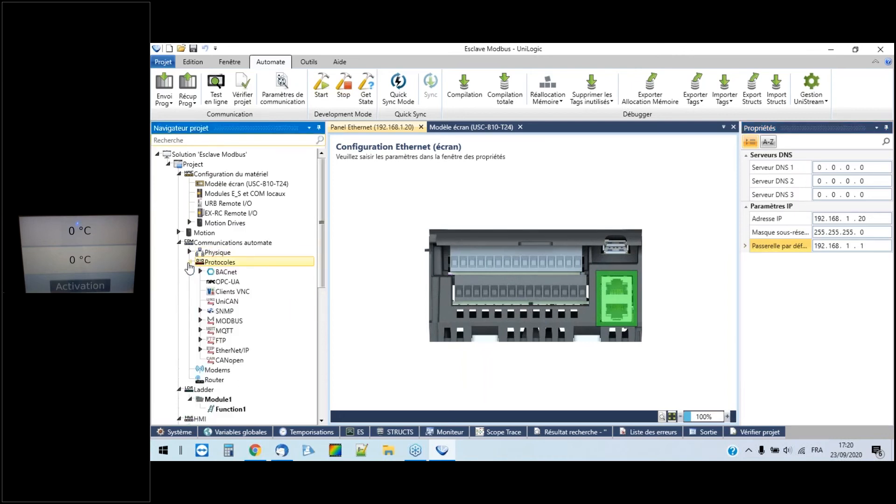
left_click(202, 321)
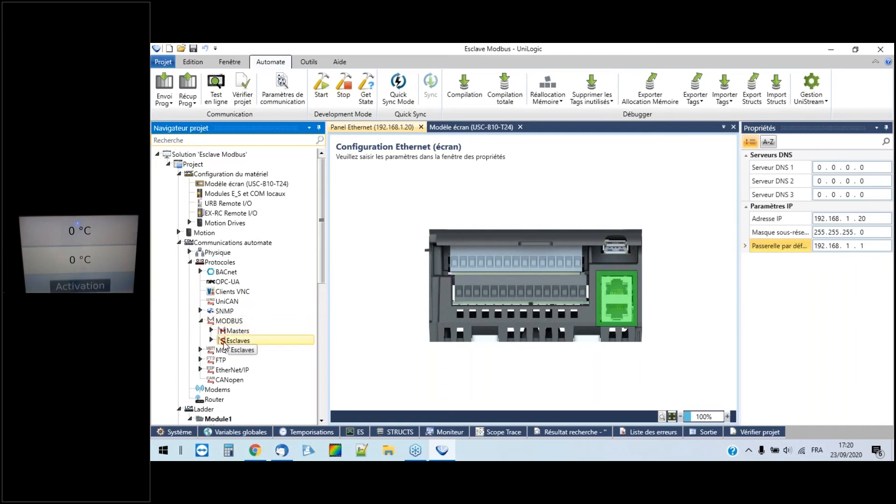
double_click(231, 341)
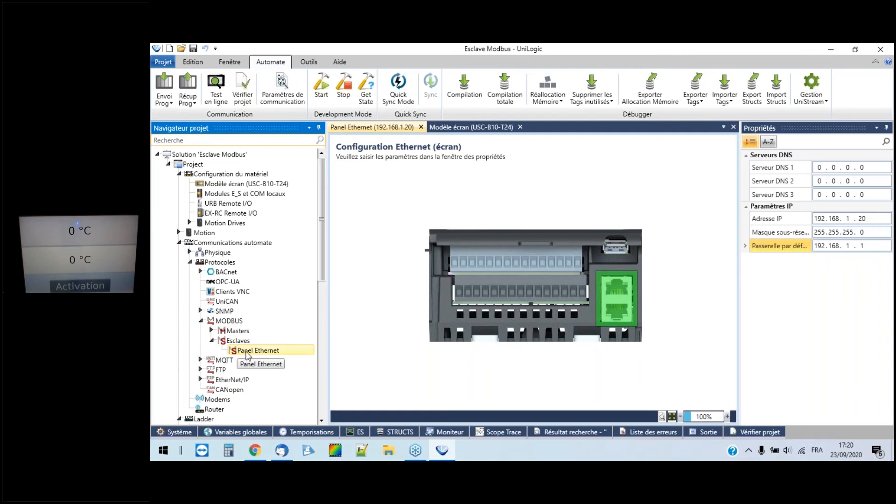
double_click(246, 351)
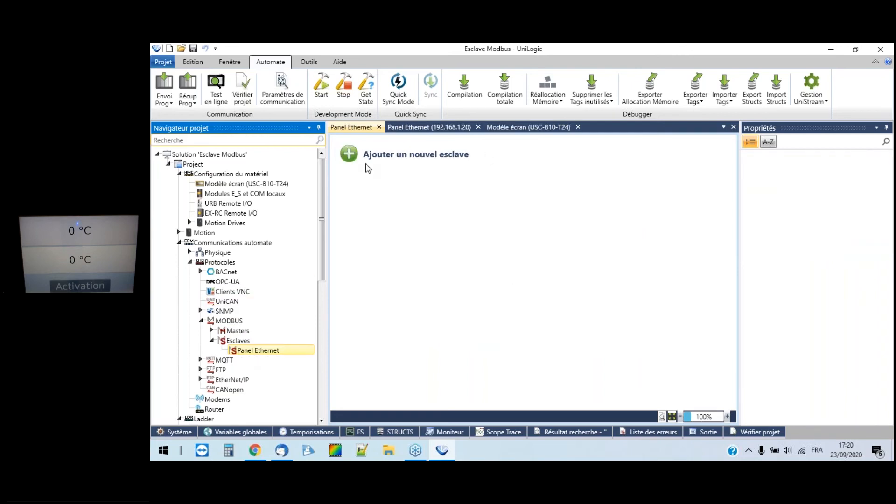
left_click(352, 155)
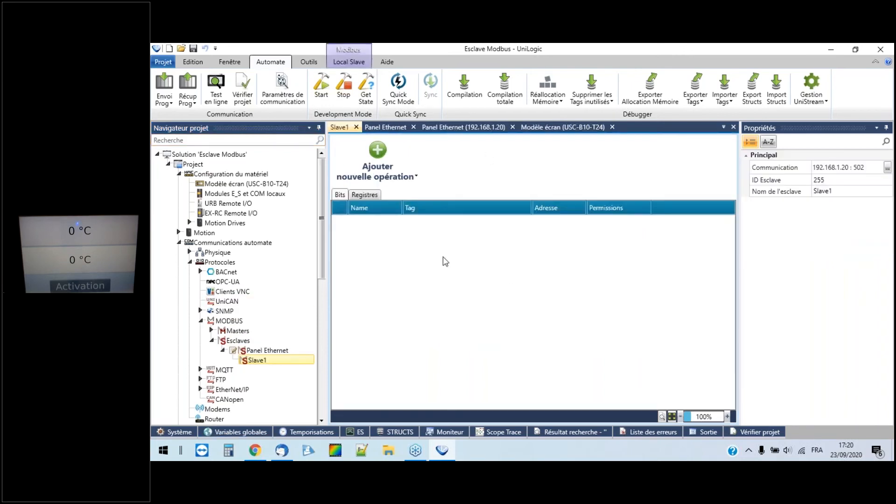
- Add a register operation to the slave, linked to a new global INT16 tag Température, at address 21
left_click(370, 195)
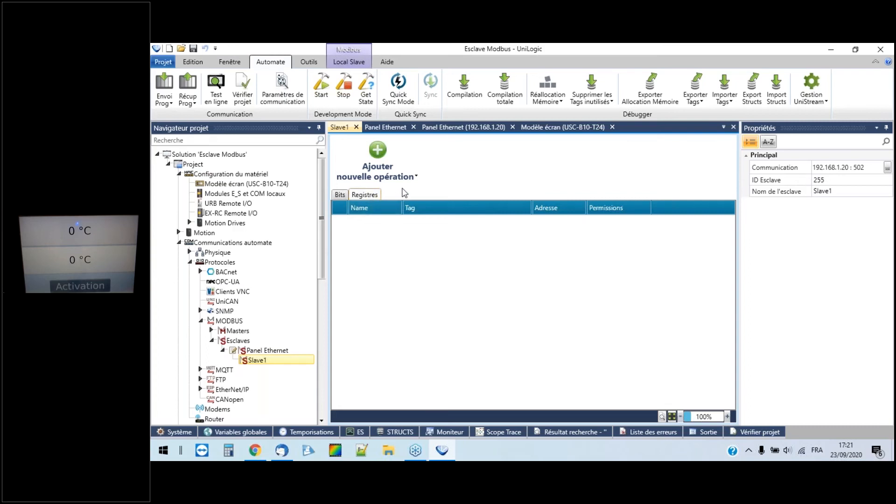
left_click(379, 152)
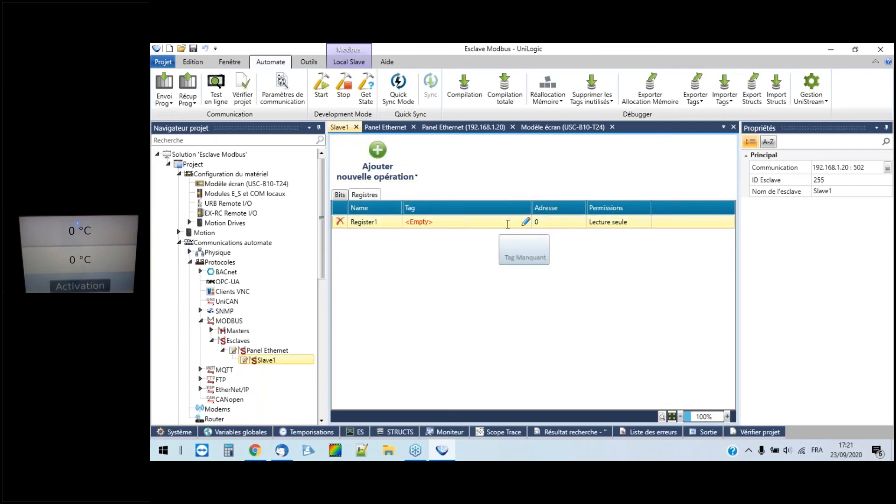
left_click(525, 221)
left_click(522, 242)
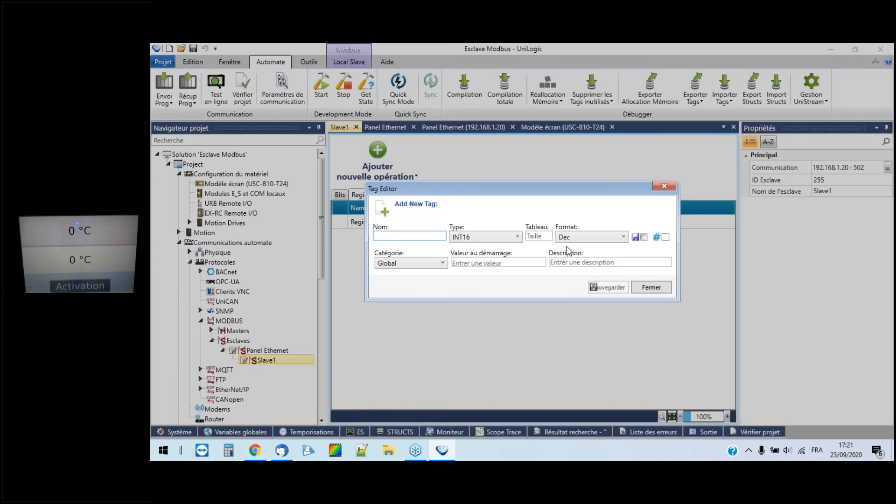
type("Température")
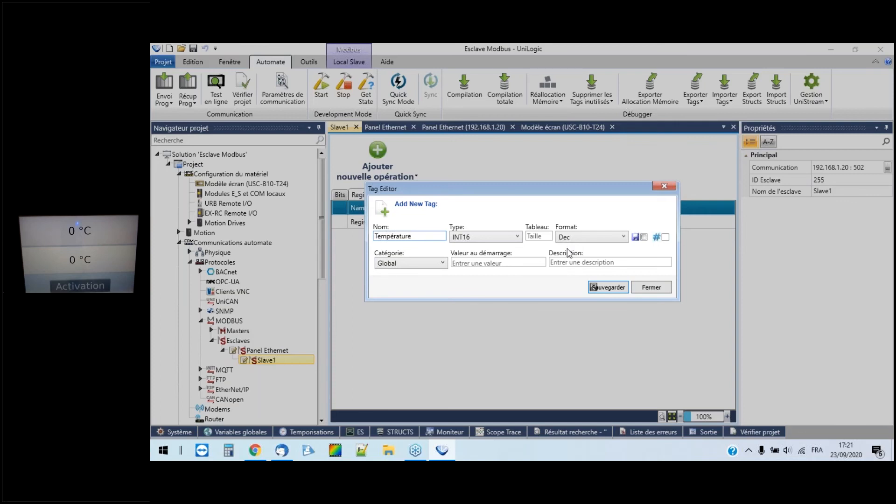
left_click(608, 288)
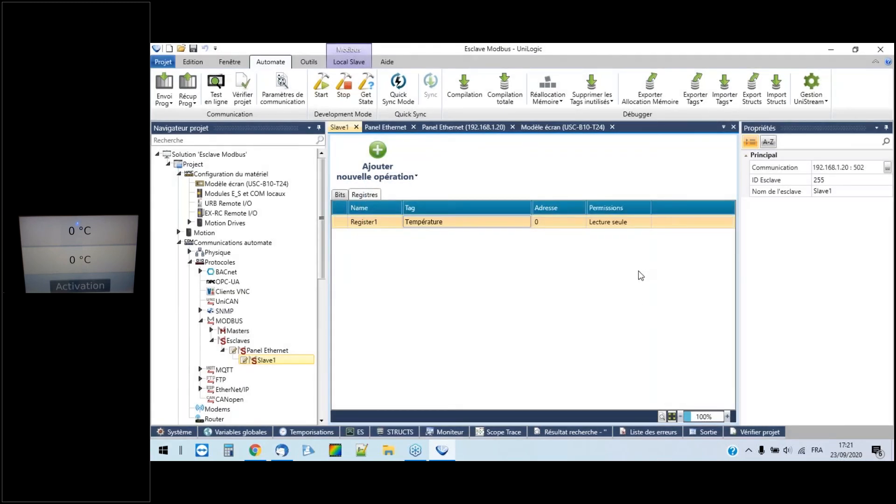
left_click(570, 223)
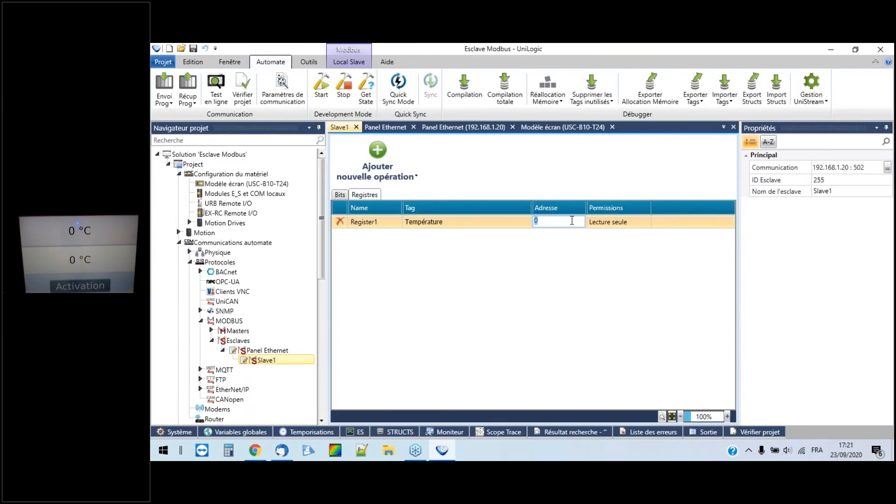
type("21")
key("Return")
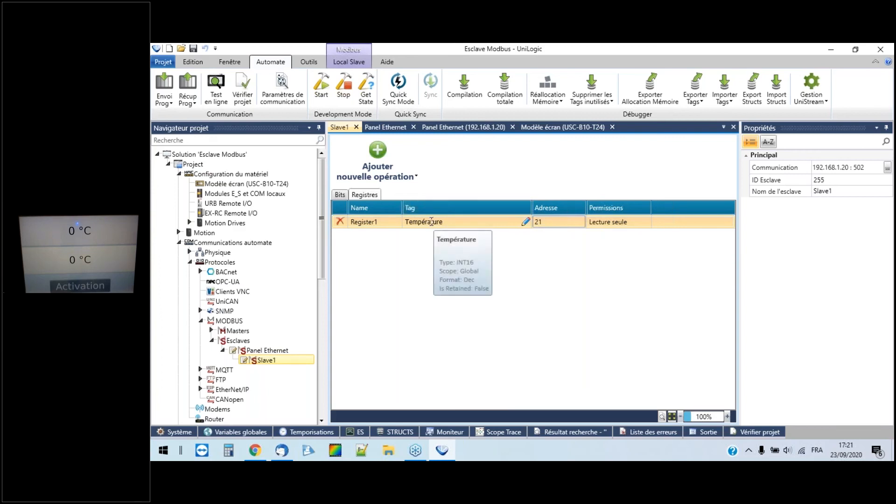
- Add a second register to the slave, linked to a new global INT16 tag Consigne maitre, at address 23
left_click(376, 150)
left_click(431, 236)
left_click(443, 236)
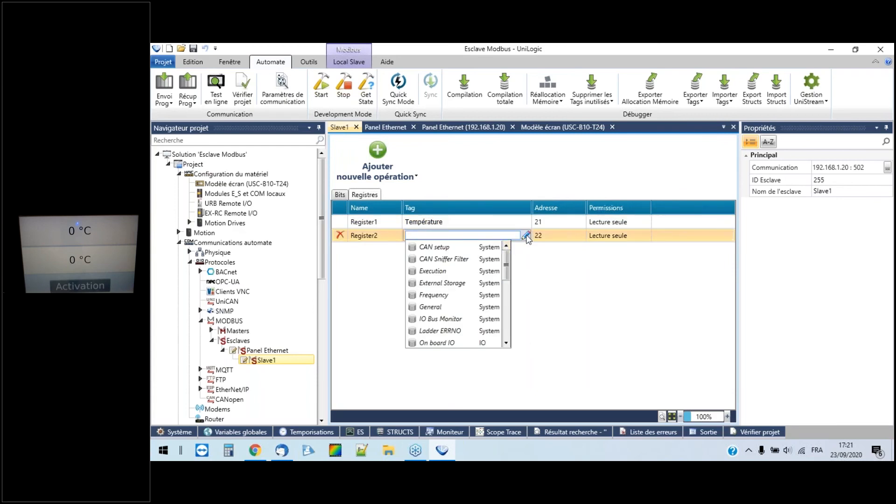
left_click(526, 236)
type("Con")
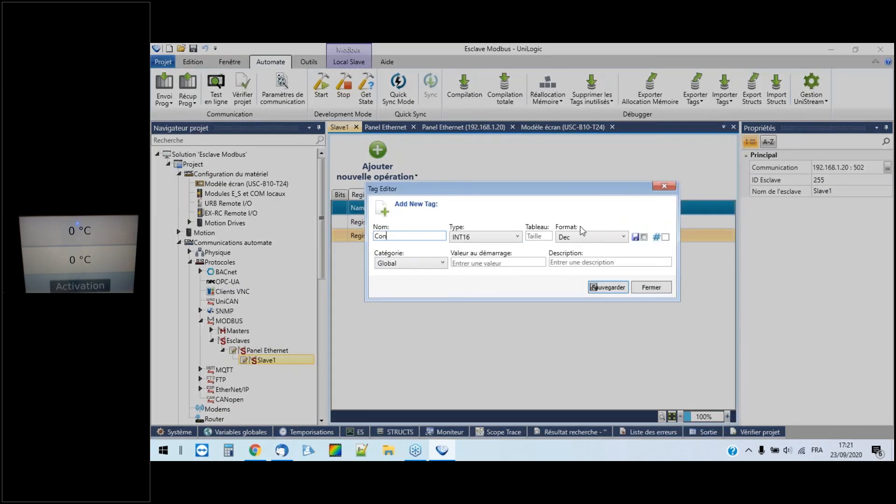
type("signe maitre")
left_click(604, 288)
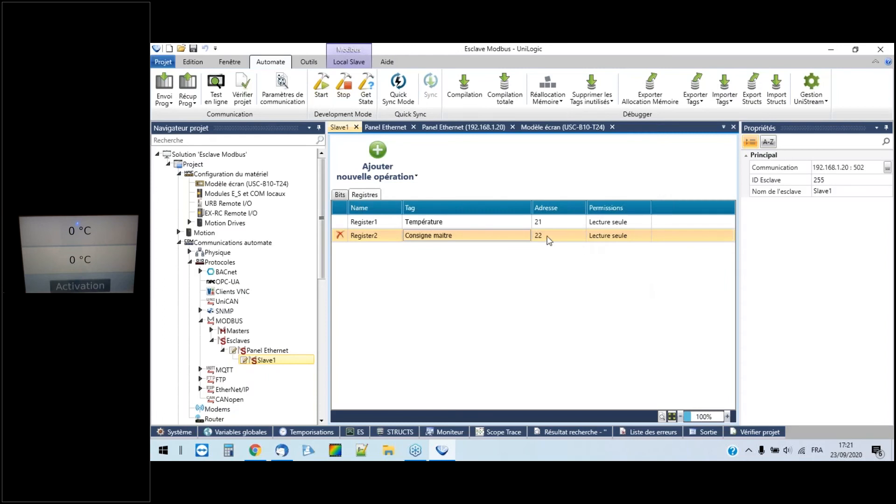
left_click(550, 239)
type("23")
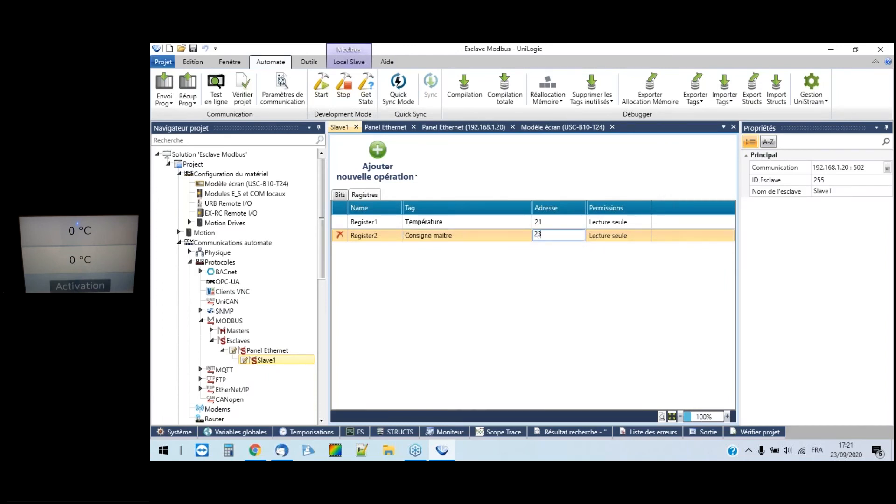
key("Return")
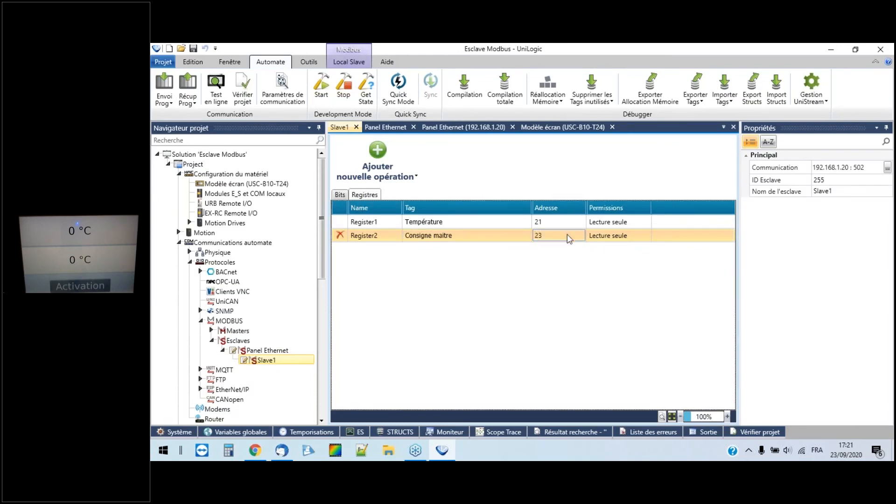
- Set the permissions of the Consigne maitre register to Lecture/Ecriture
left_click(623, 233)
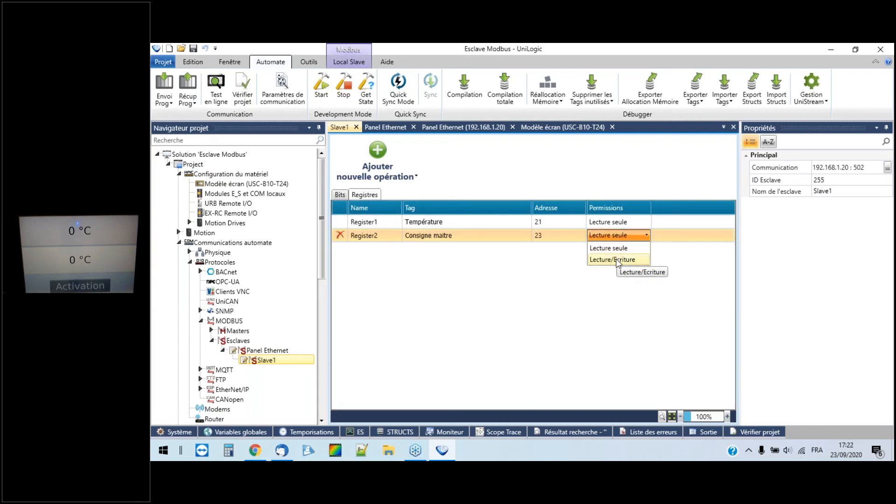
left_click(616, 259)
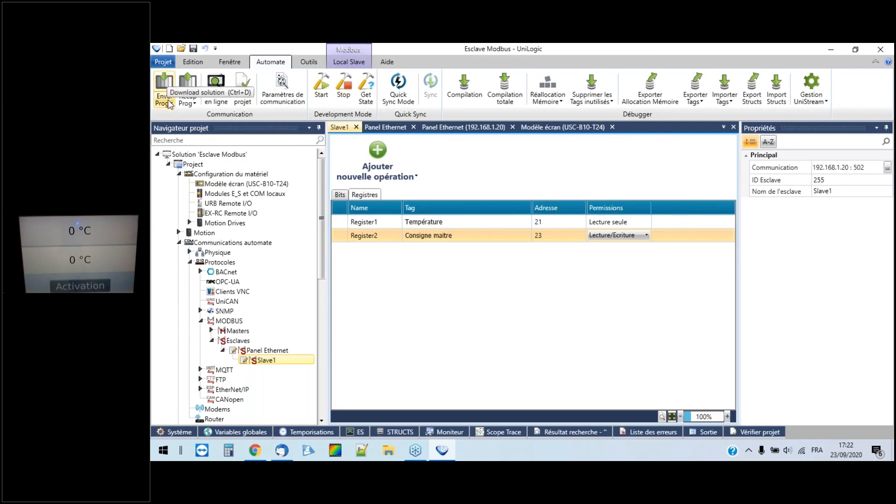
- Set the PLC communication parameters to Ethernet at 192.168.1.20
left_click(278, 96)
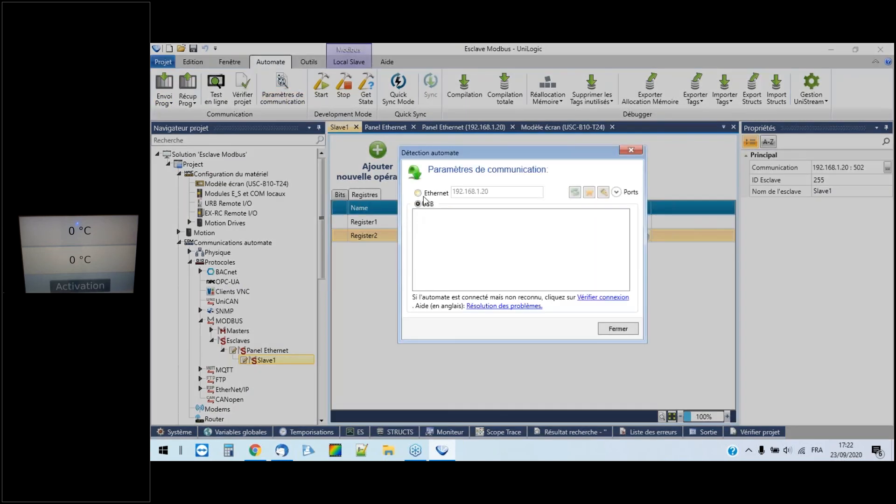
left_click(418, 193)
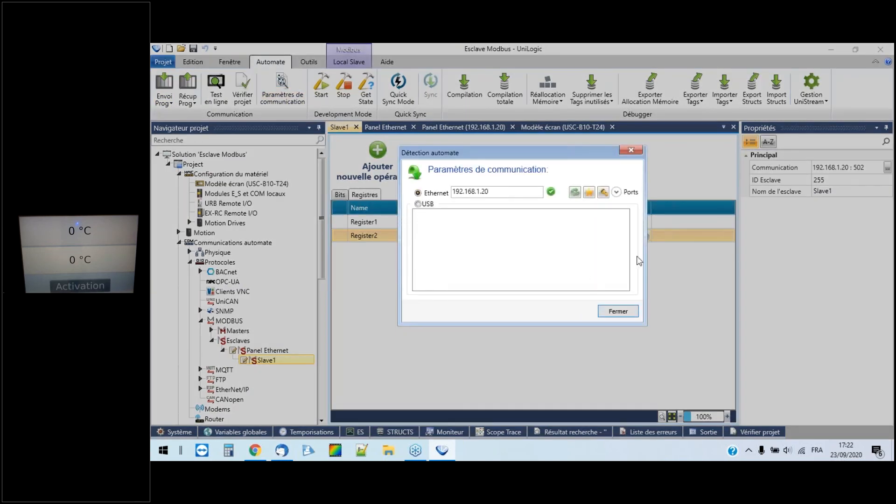
left_click(617, 311)
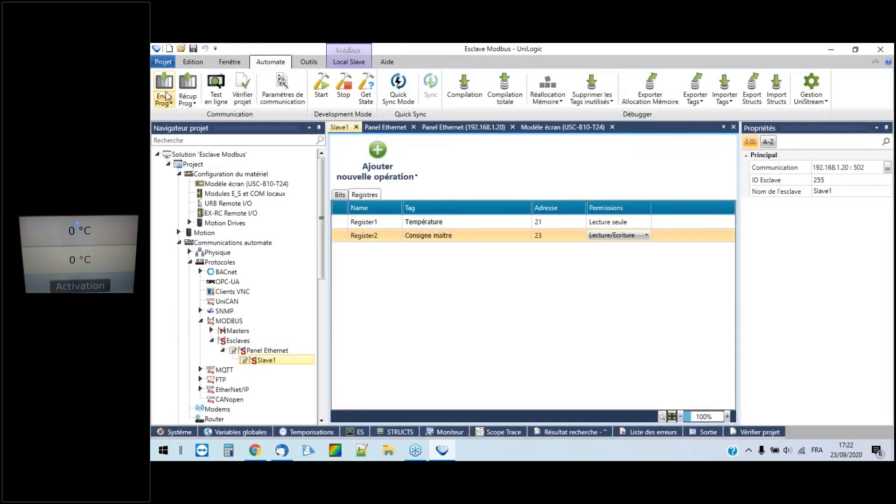
- Start the online test of the slave PLC and display its global variables
left_click(216, 87)
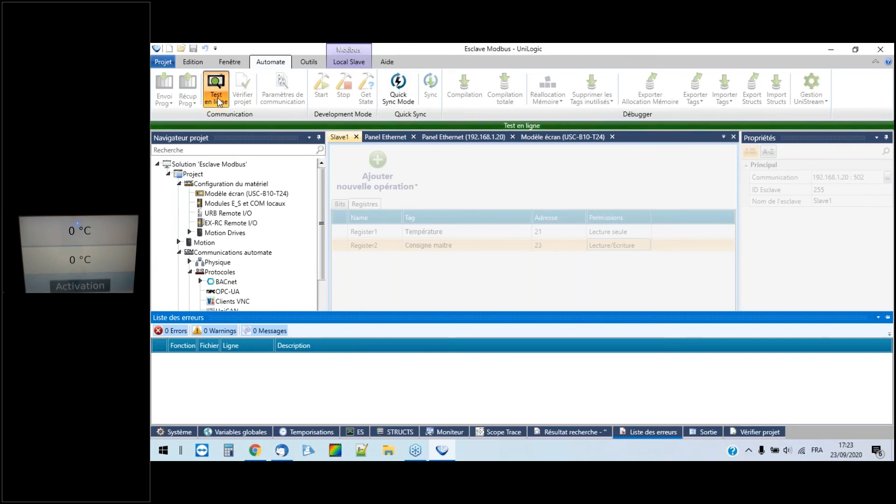
left_click(222, 433)
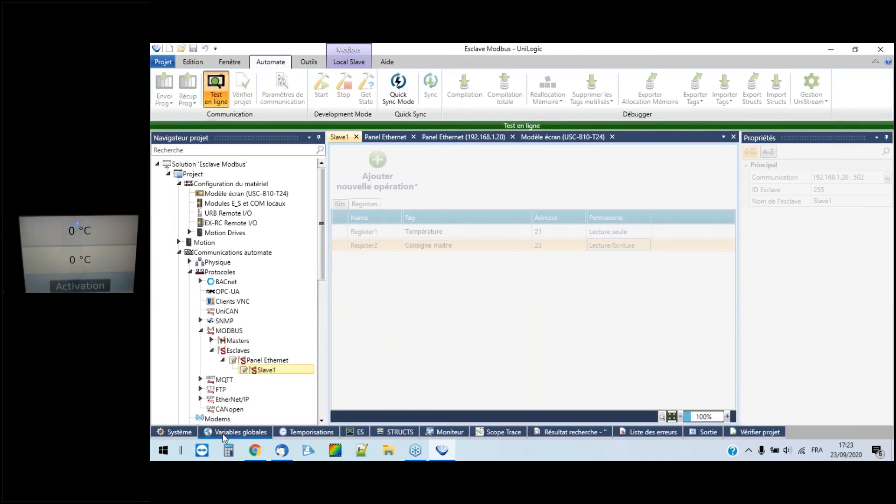
left_click(240, 432)
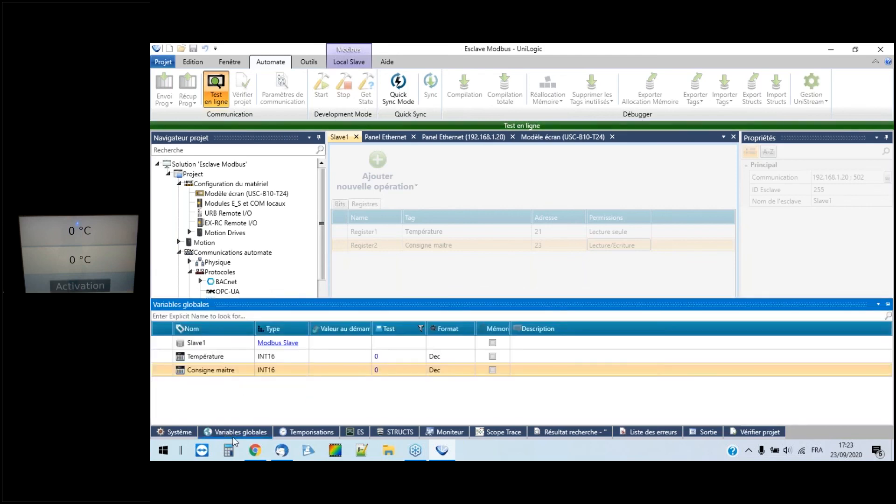
left_click(254, 429)
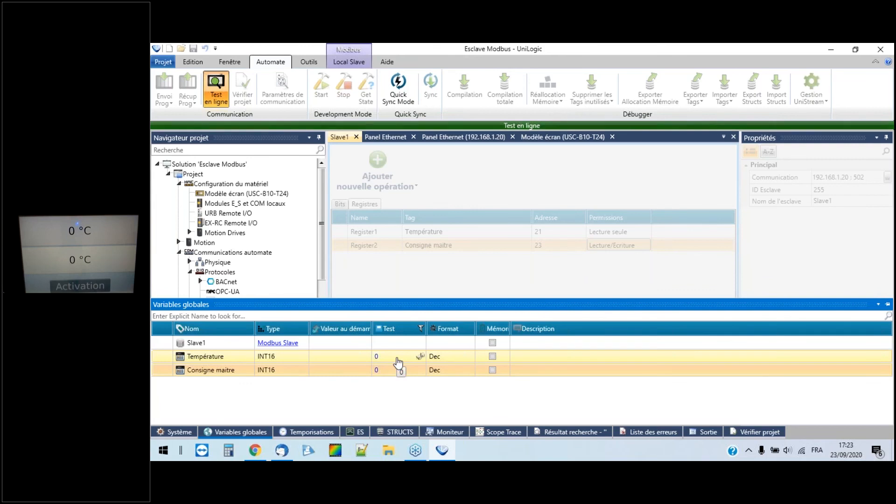
- Set the online value of the Température tag to 20
left_click(419, 356)
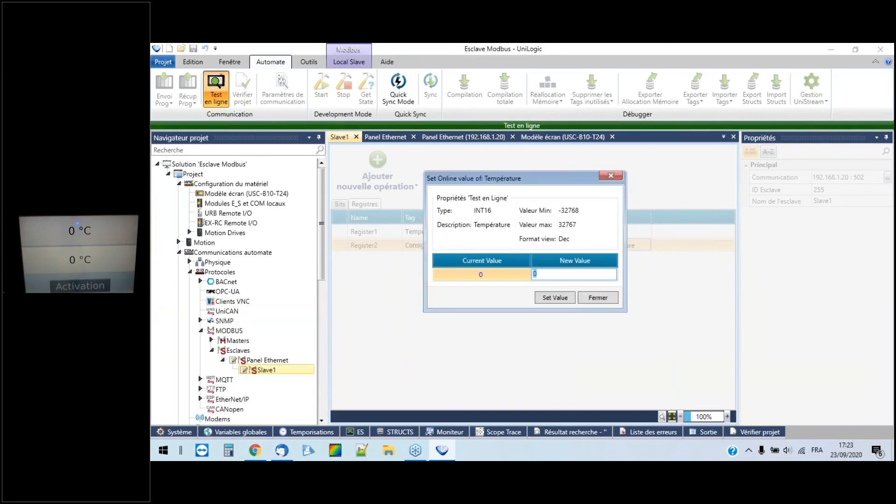
type("20")
key("Return")
left_click(554, 299)
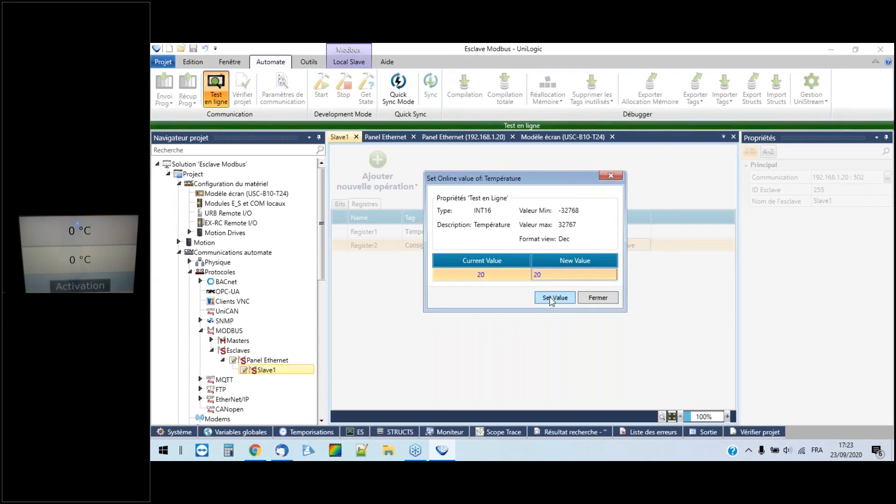